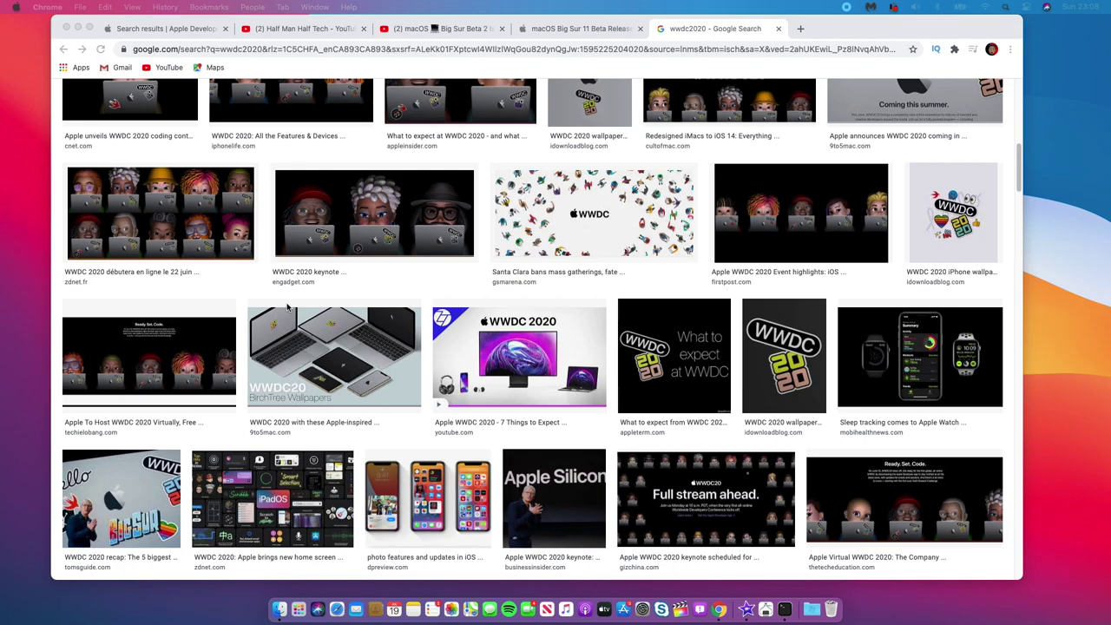
- Launch Calendar from Launchpad
click(299, 609)
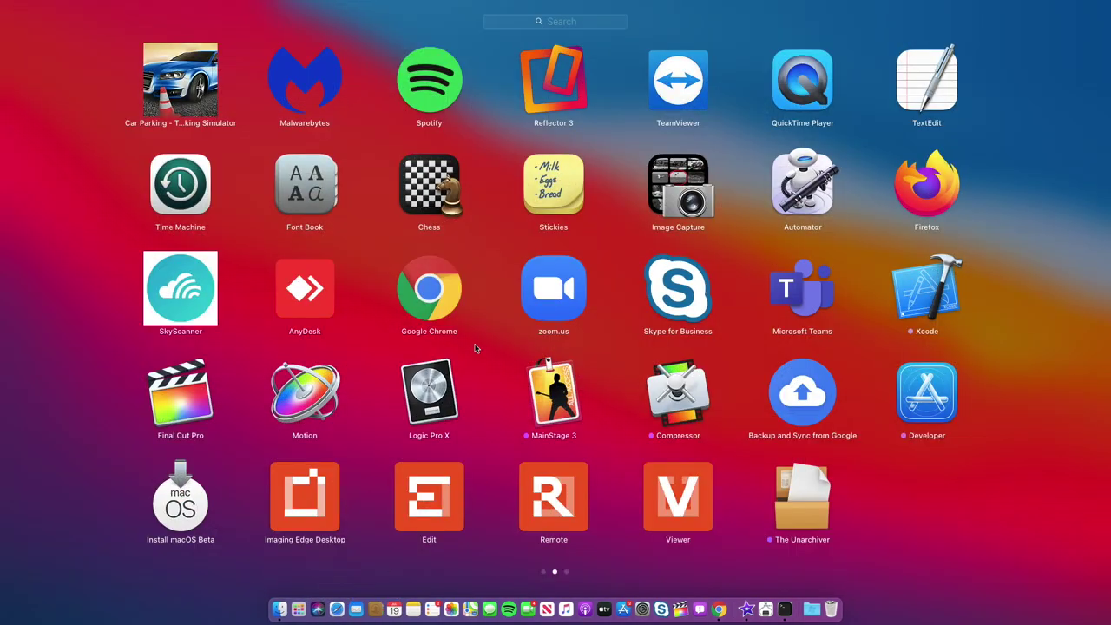
scroll(494, 321, left, 3)
click(657, 101)
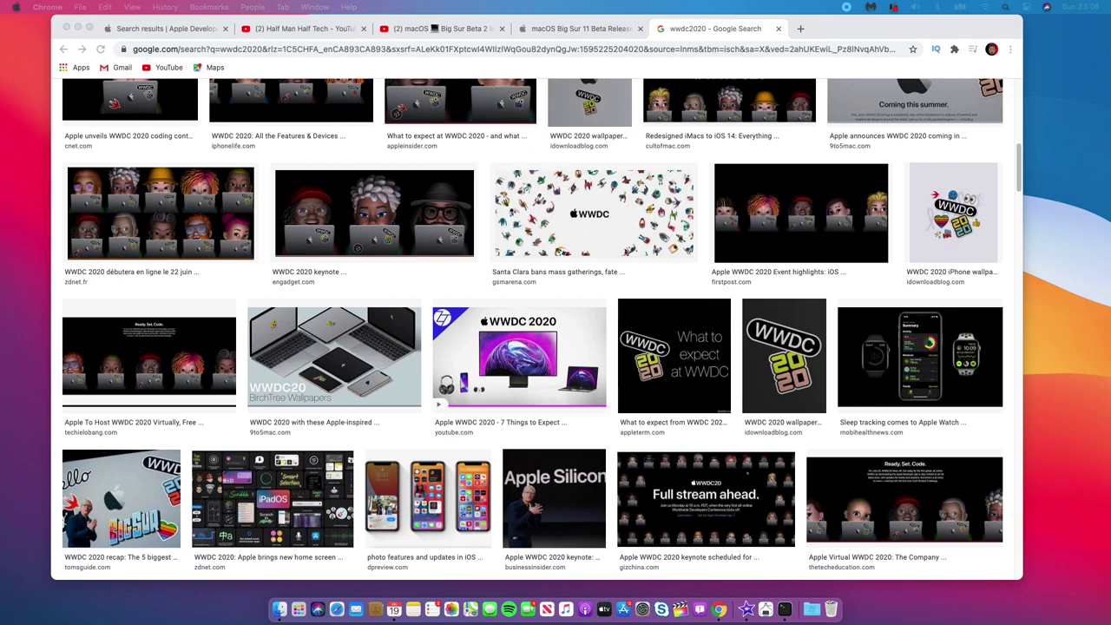
- Scroll the wwdc2020 image results and preview the 'WWDC20 highlights - Apple' image
scroll(896, 252, down, 10)
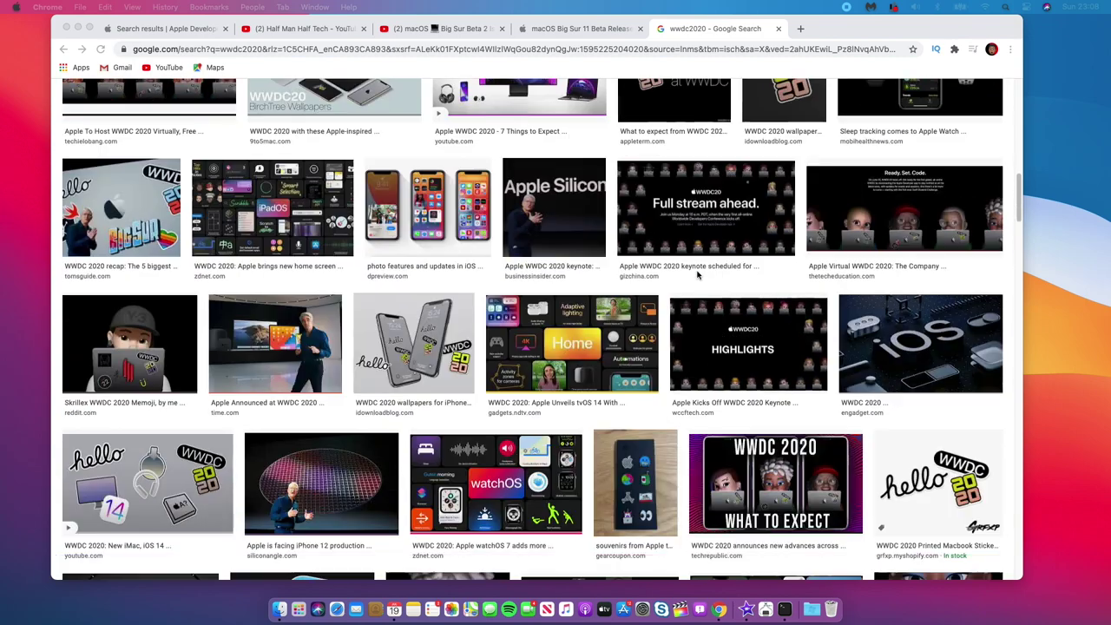
scroll(607, 313, down, 5)
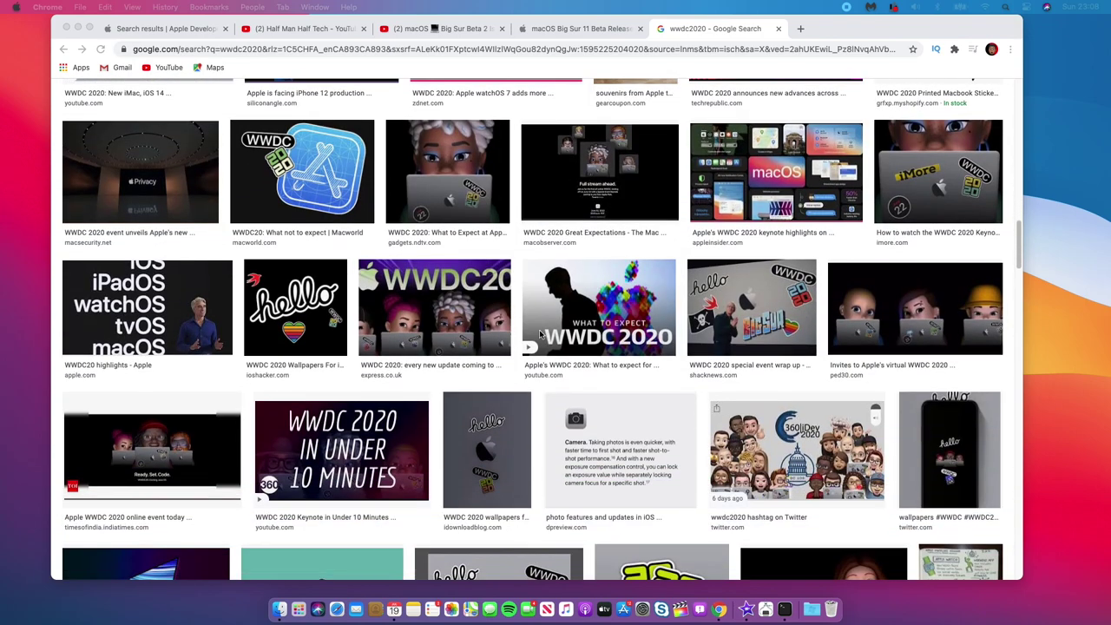
scroll(540, 334, up, 3)
scroll(540, 334, up, 3)
scroll(540, 334, down, 3)
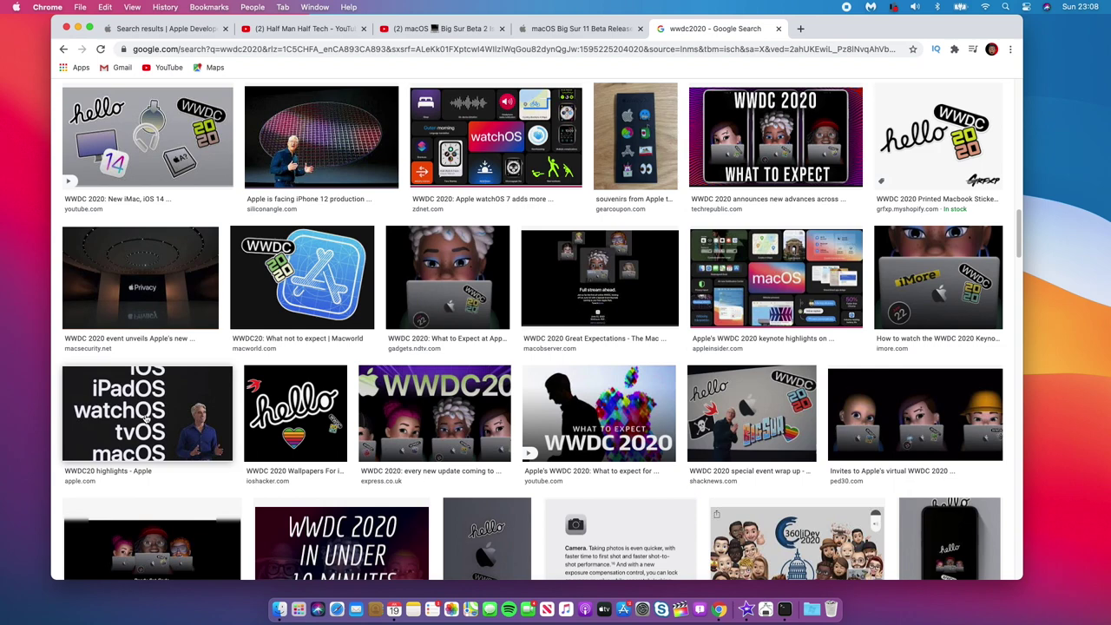
click(144, 419)
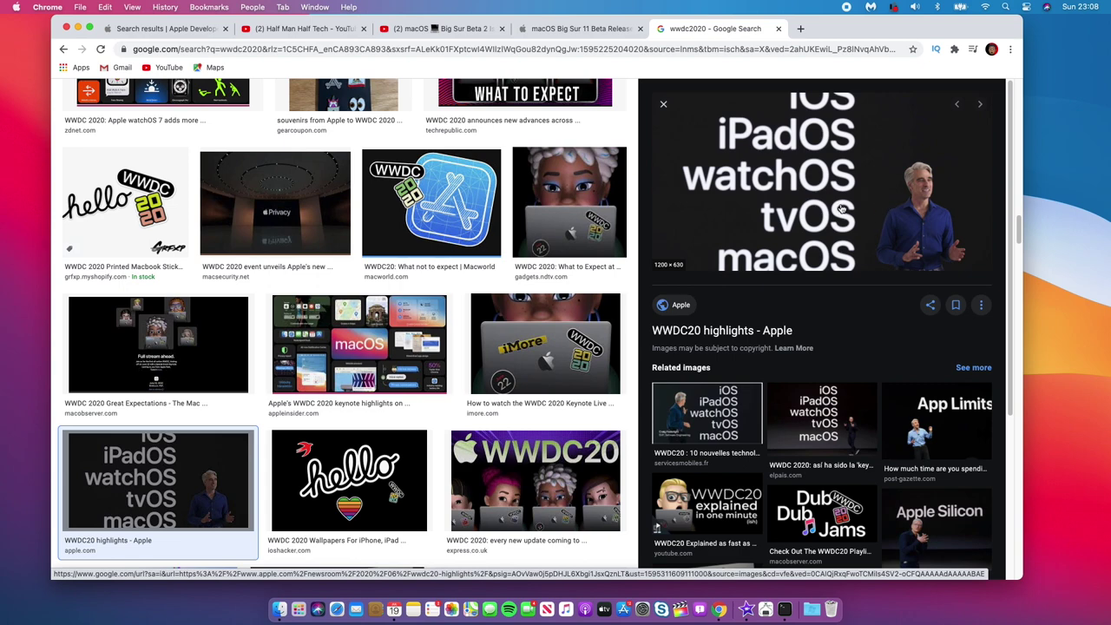
scroll(499, 249, up, 5)
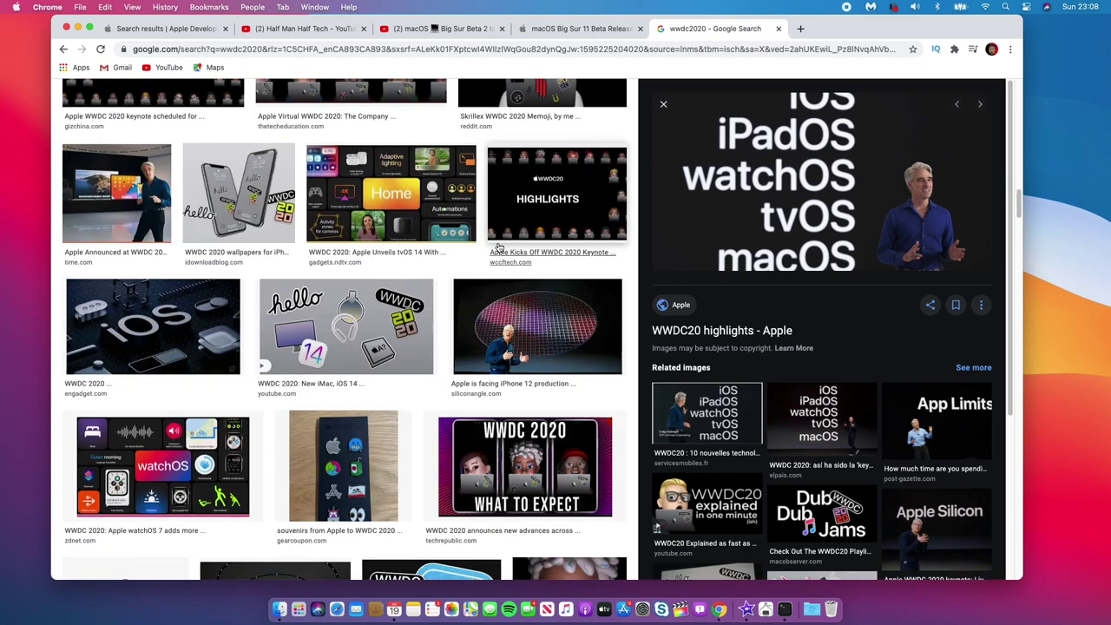
scroll(499, 249, up, 4)
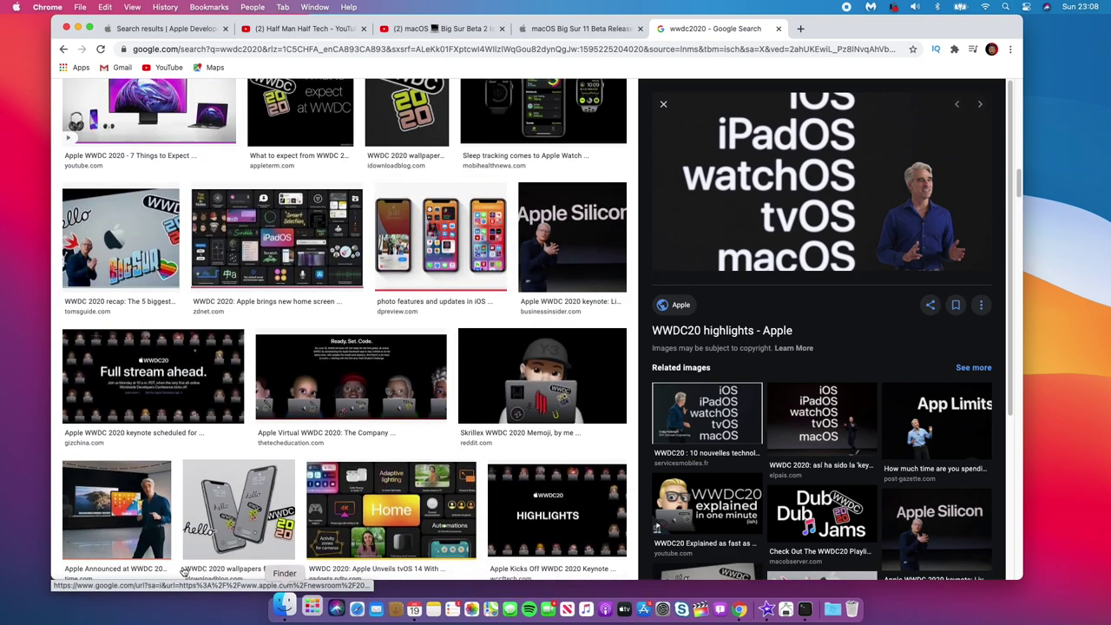
- Bring up Calendar's month view, shift its window down-left, then minimize it
click(393, 610)
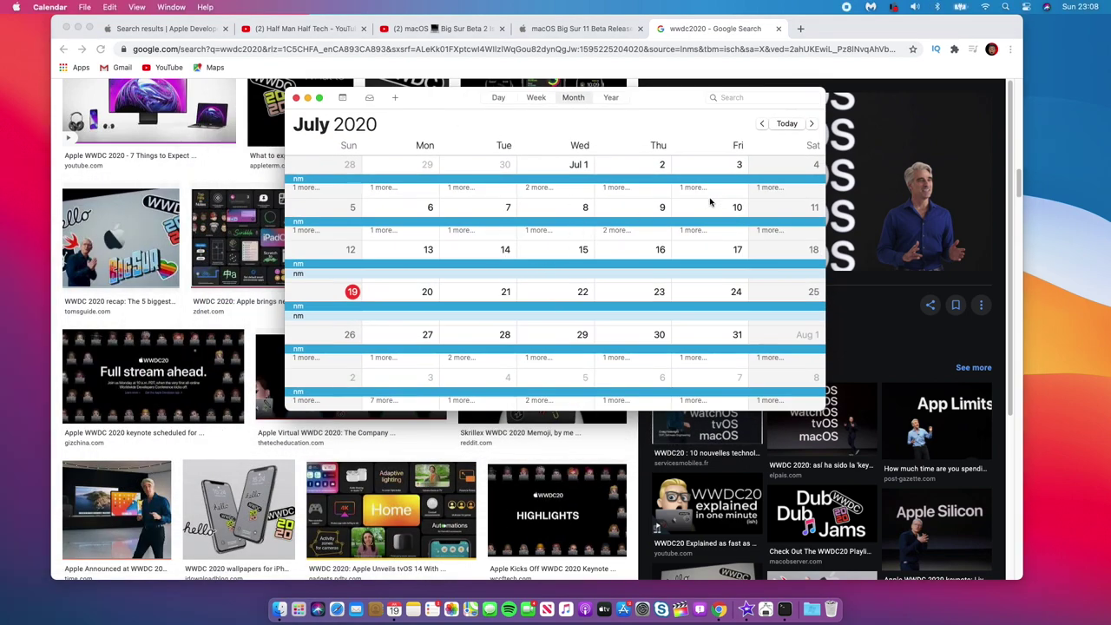
drag(431, 98, 412, 130)
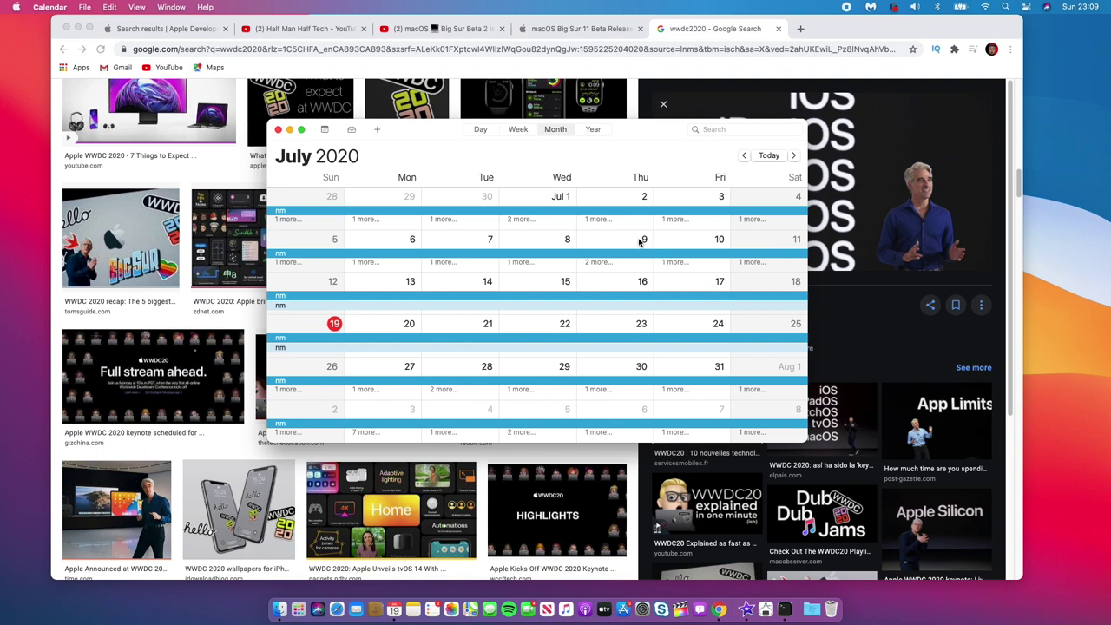
click(290, 129)
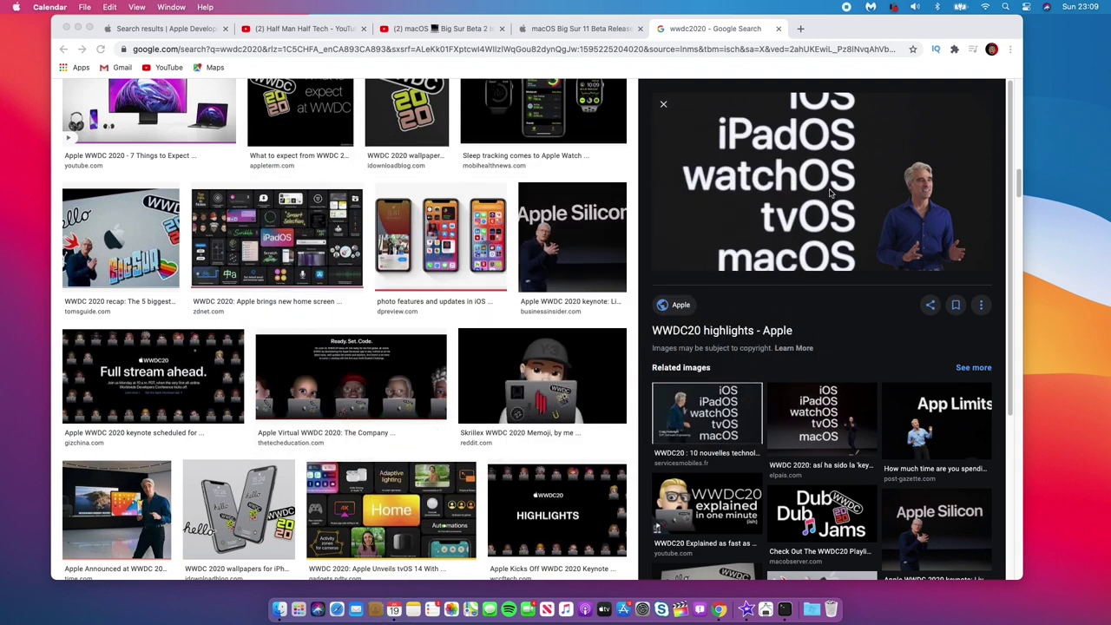
- Scroll Chrome's WWDC image results, then restore Calendar's July 2020 month view
scroll(382, 299, up, 10)
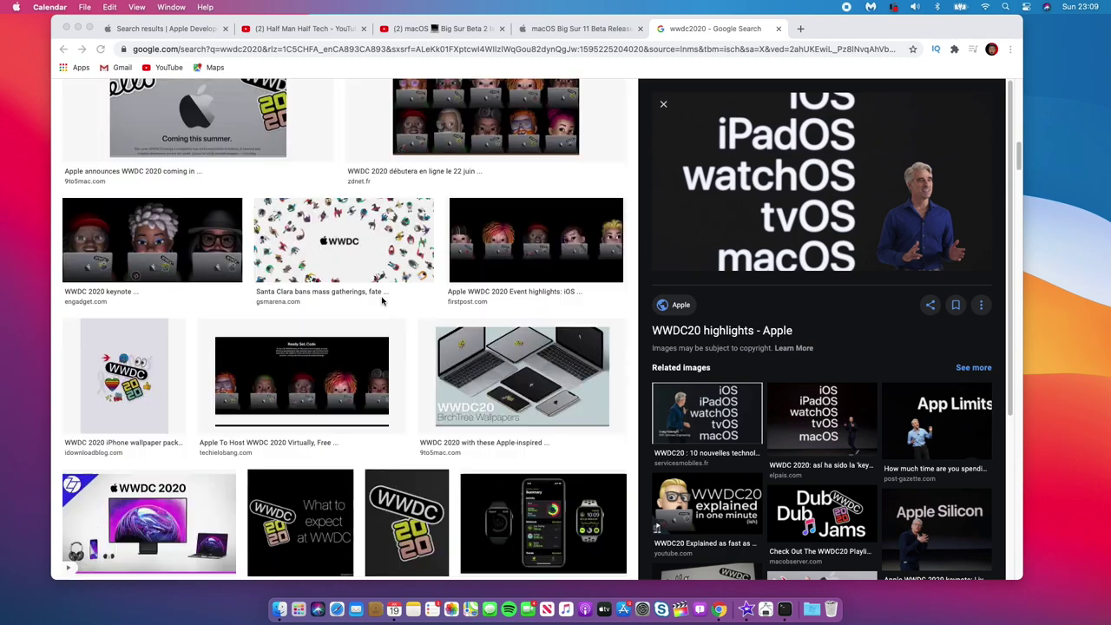
scroll(382, 299, up, 5)
scroll(399, 314, down, 15)
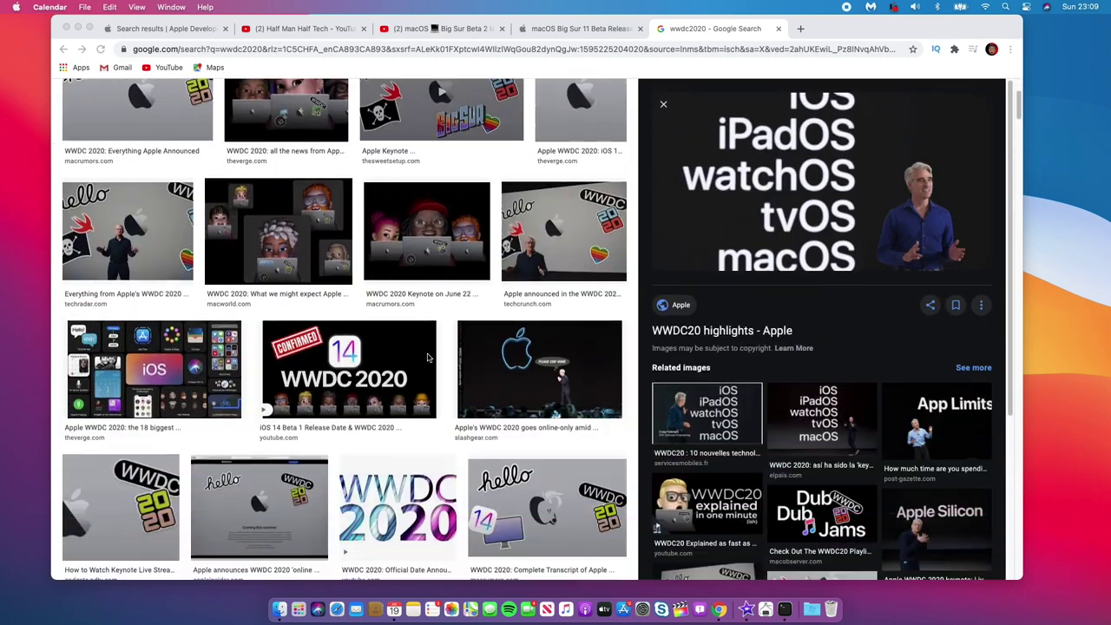
scroll(862, 434, down, 4)
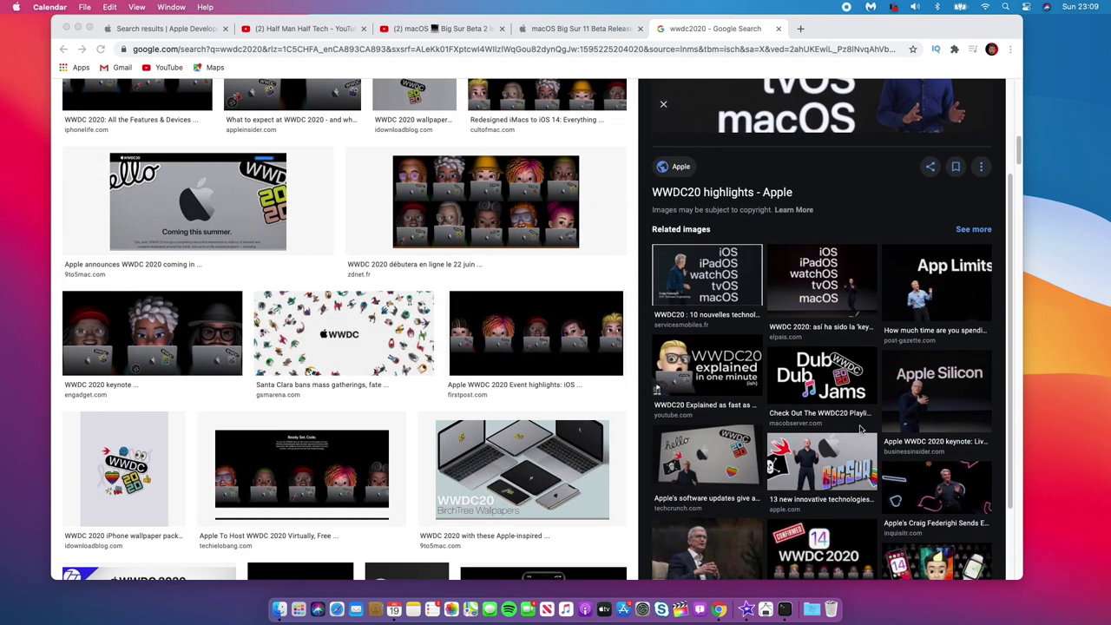
scroll(303, 344, up, 2)
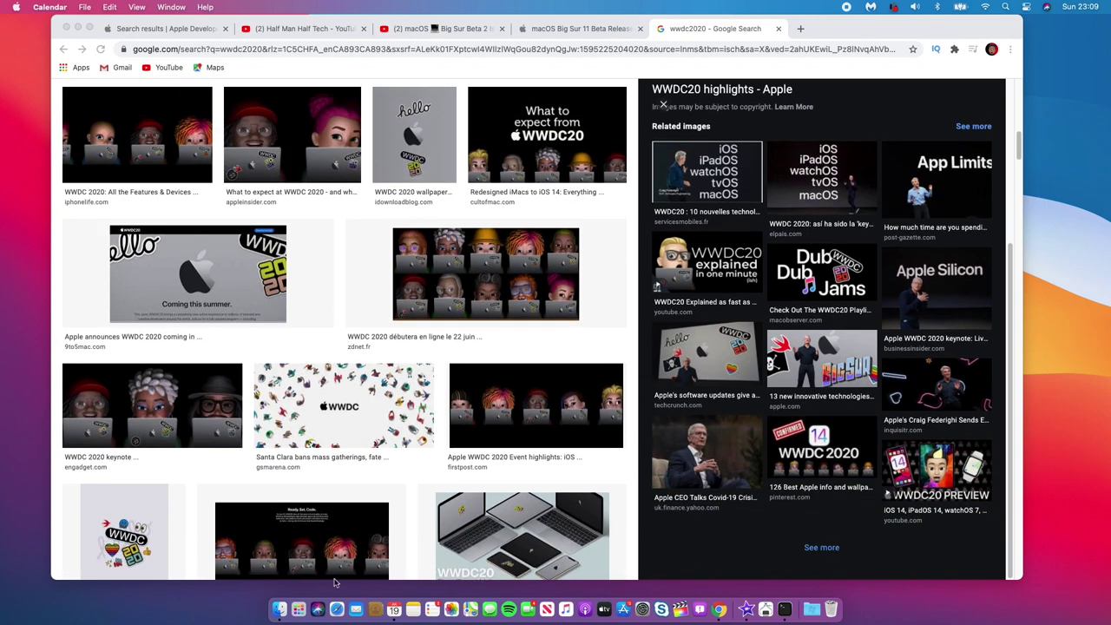
click(392, 600)
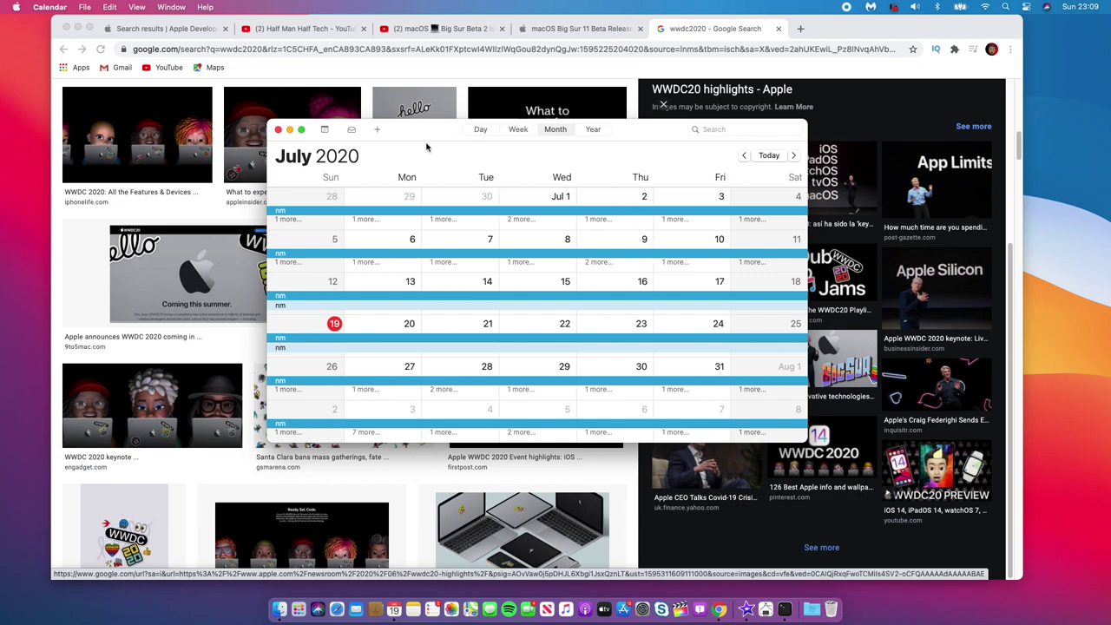
- Move the July 2020 Calendar window, make it full screen, and switch back to Chrome
drag(414, 139, 302, 167)
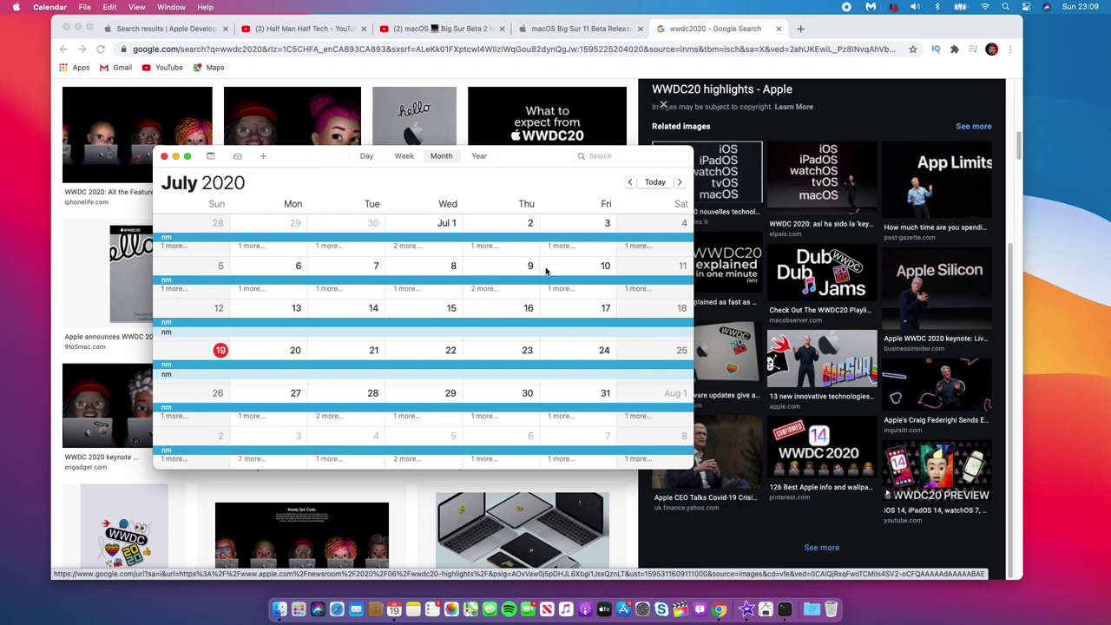
scroll(513, 316, down, 5)
scroll(512, 317, up, 8)
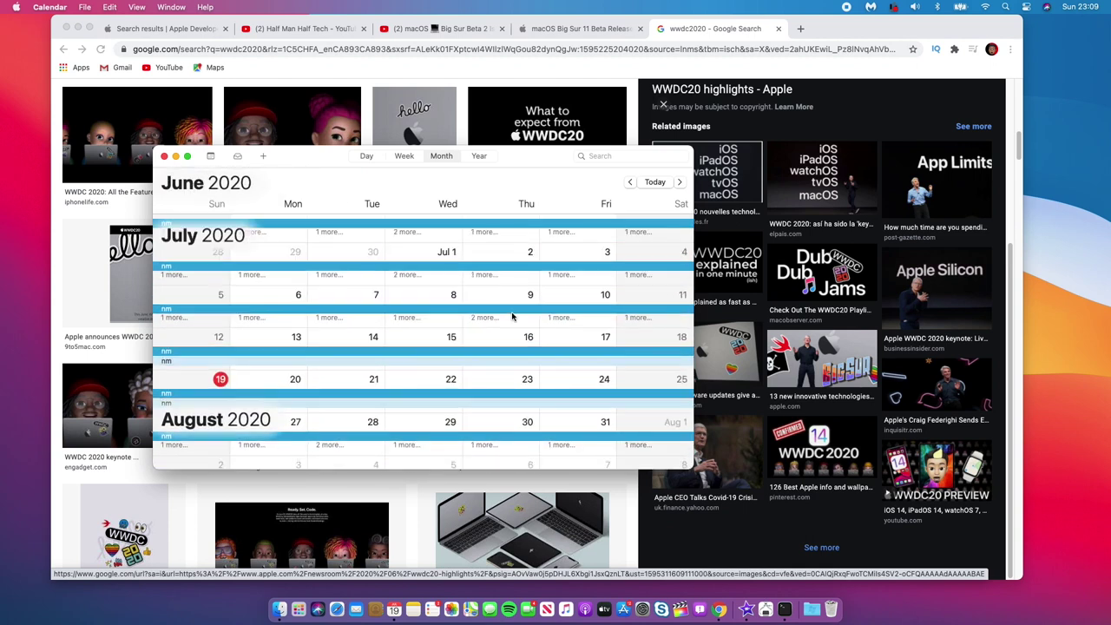
scroll(512, 317, up, 2)
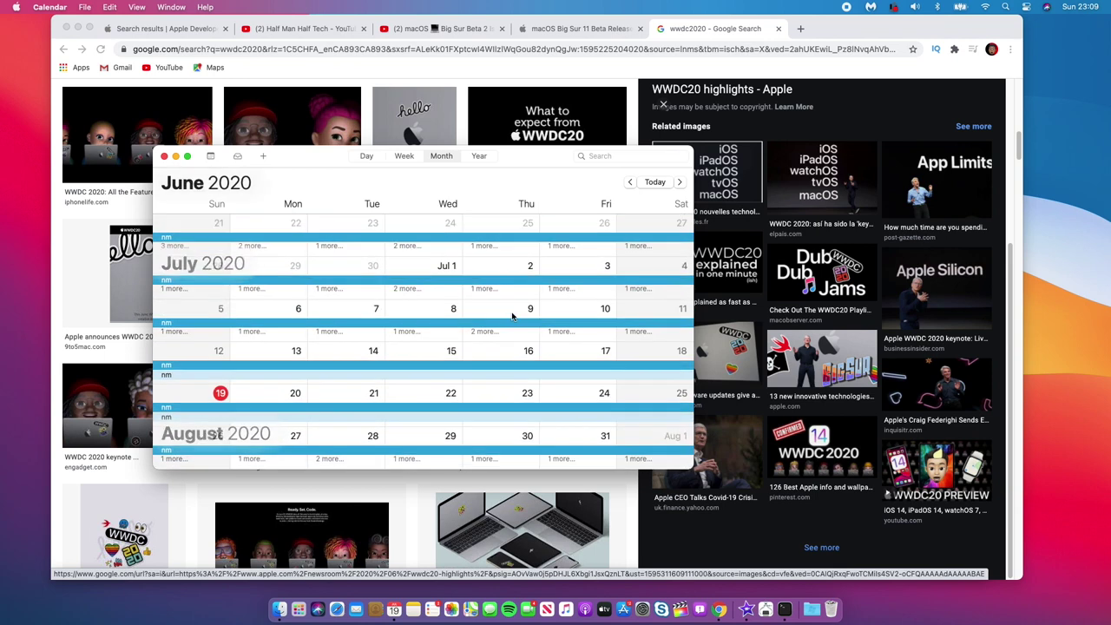
click(187, 157)
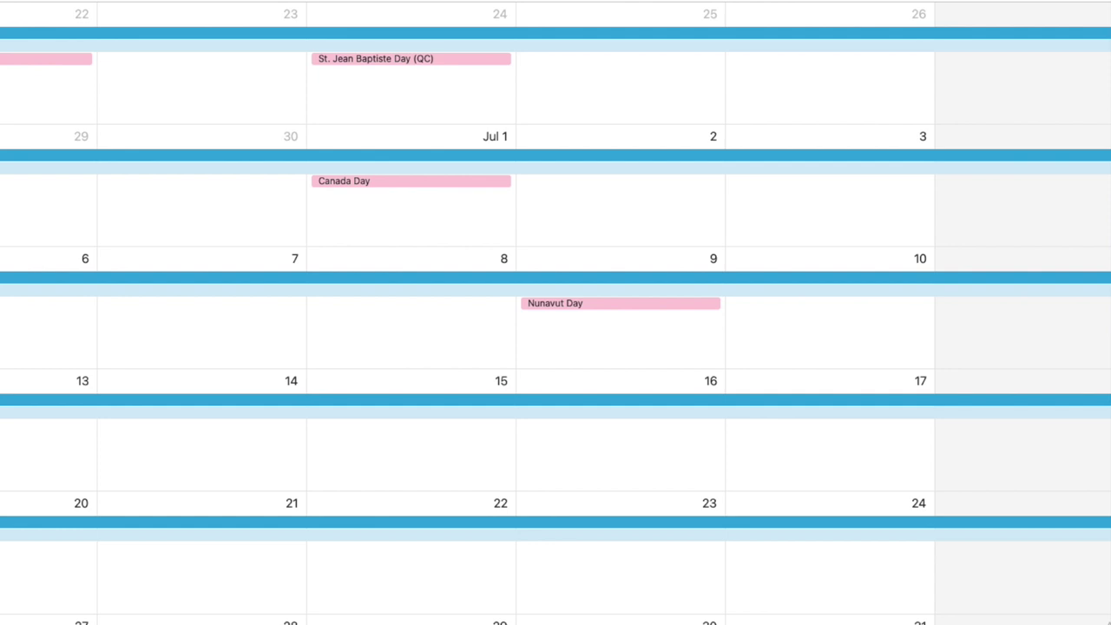
key(ctrl+Left)
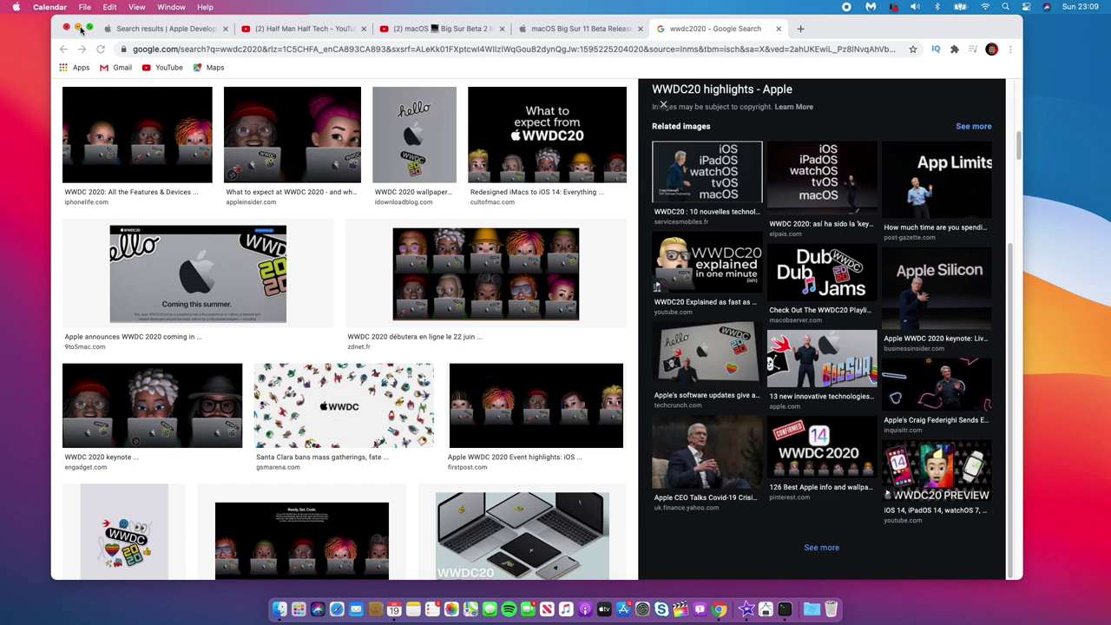
- Minimize Chrome and open About This Mac, selecting the version text 11.0 Beta (20A4300b)
click(78, 28)
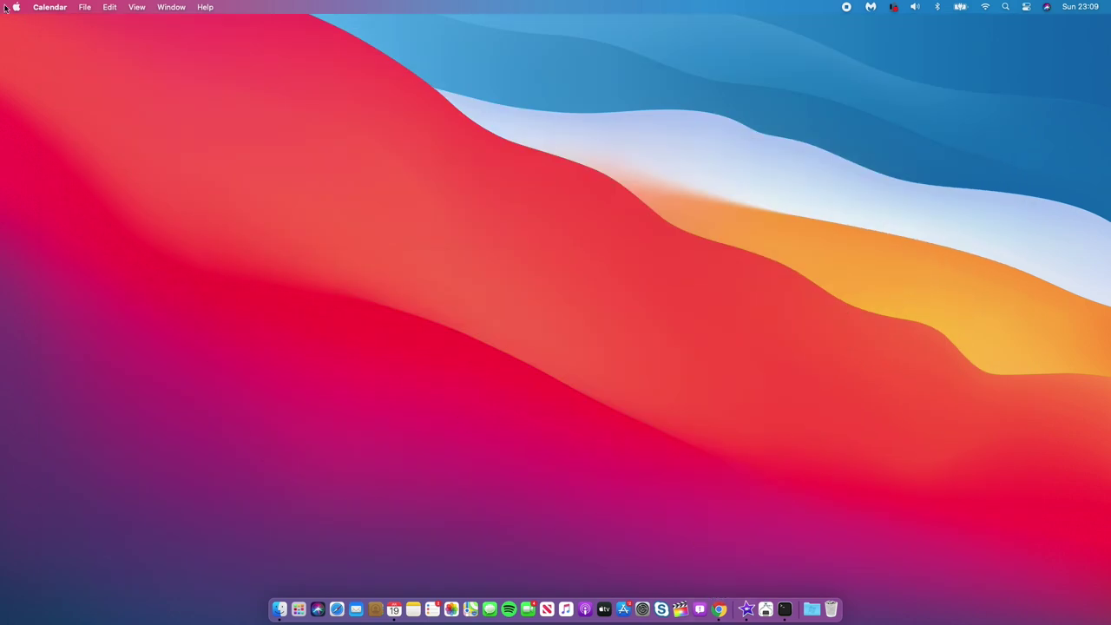
click(16, 7)
click(32, 25)
drag(668, 133, 665, 211)
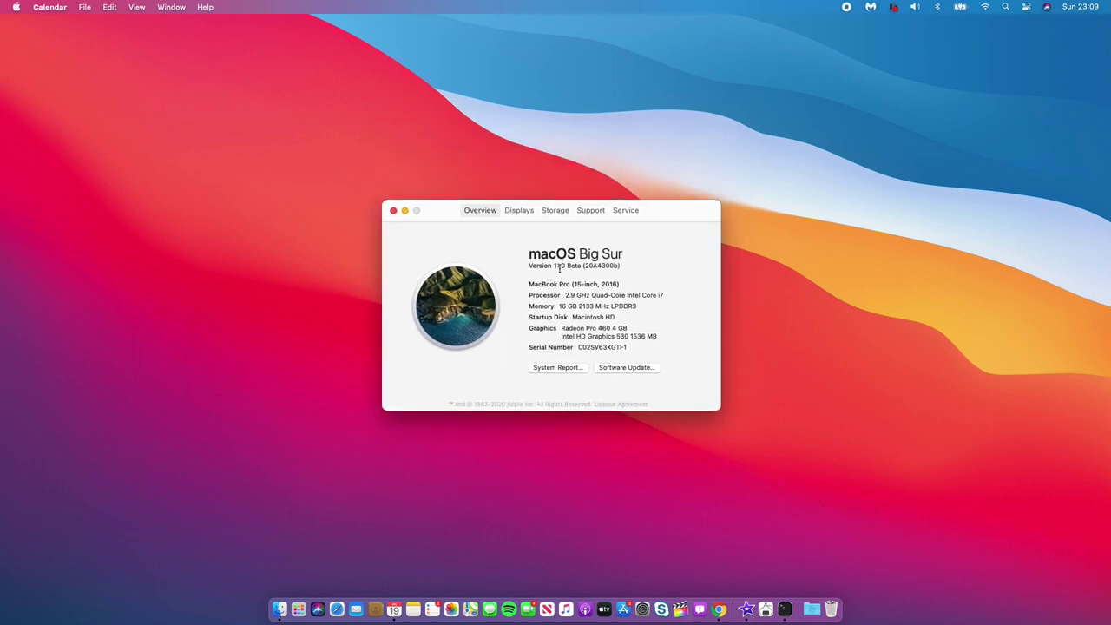
drag(554, 266, 627, 267)
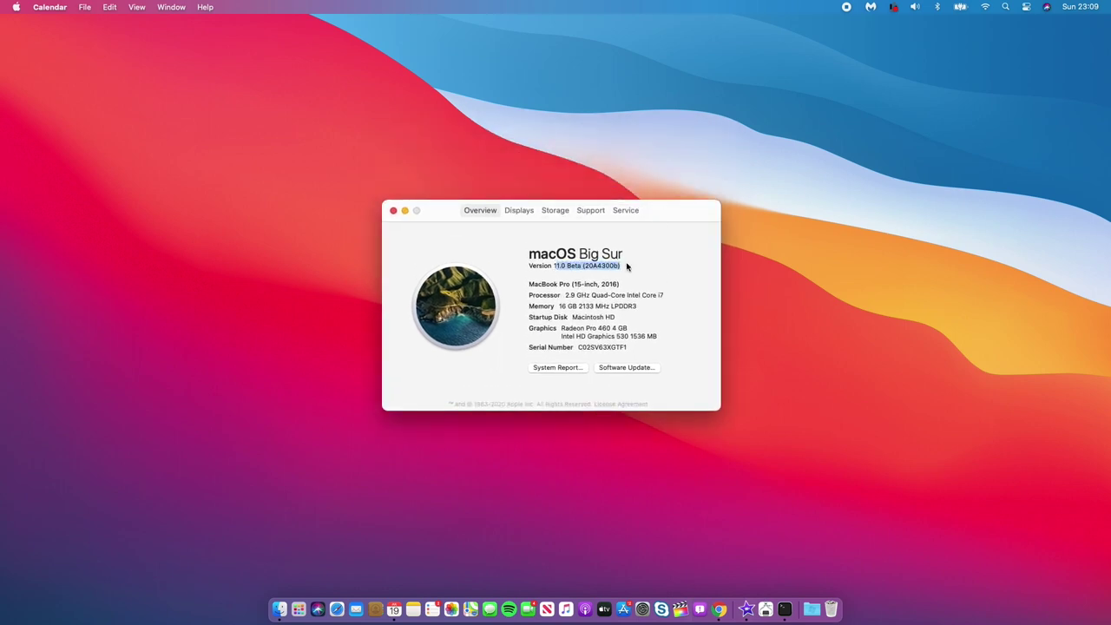
click(622, 269)
- Show the Storage tab for Macintosh HD and D32, then open Manage for Macintosh HD
key(super+Tab)
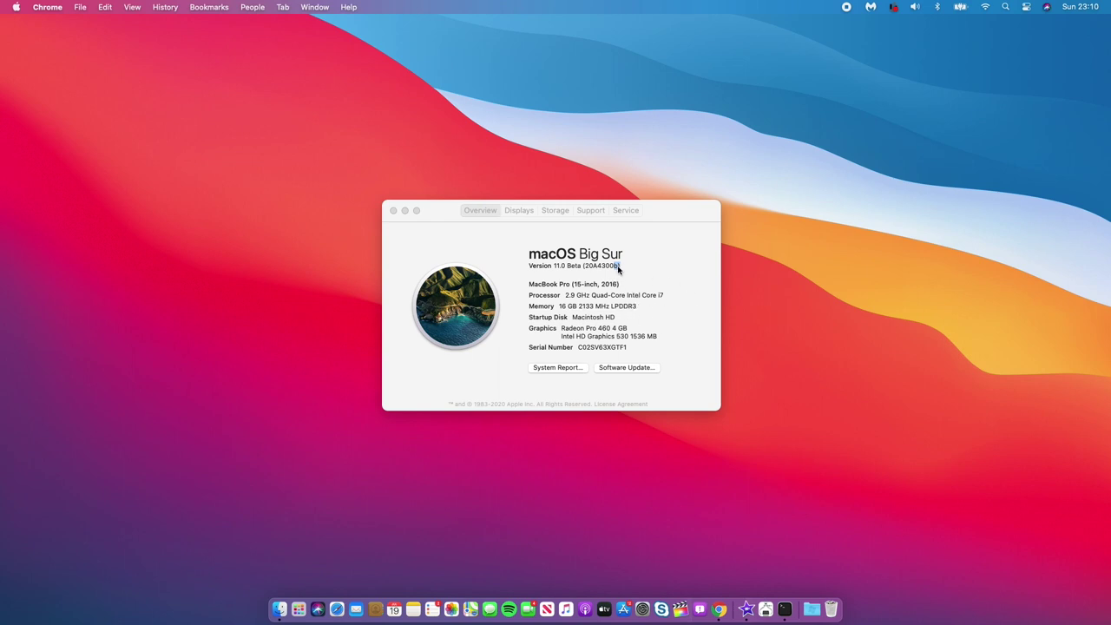
click(551, 210)
click(555, 212)
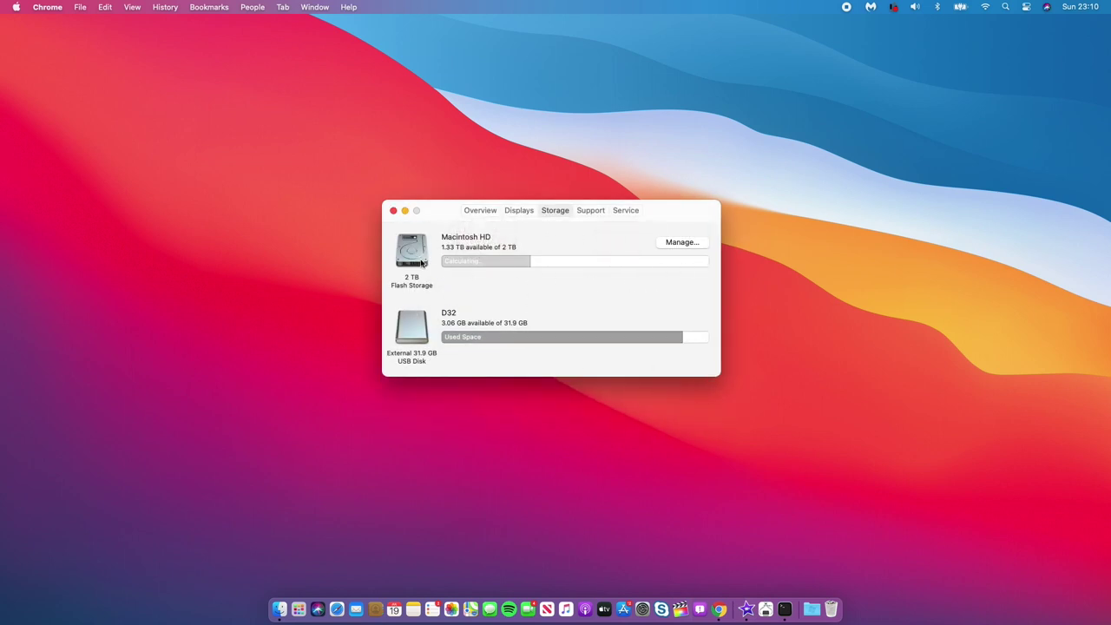
click(676, 245)
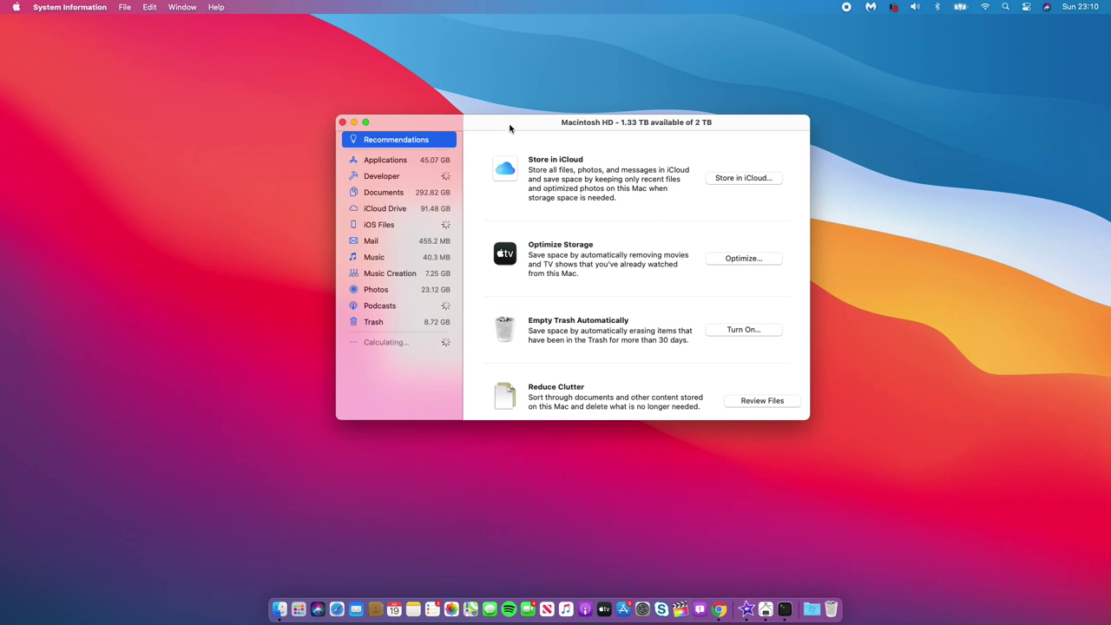
- Rearrange the storage management and About This Mac windows so both stay visible
drag(506, 130, 504, 133)
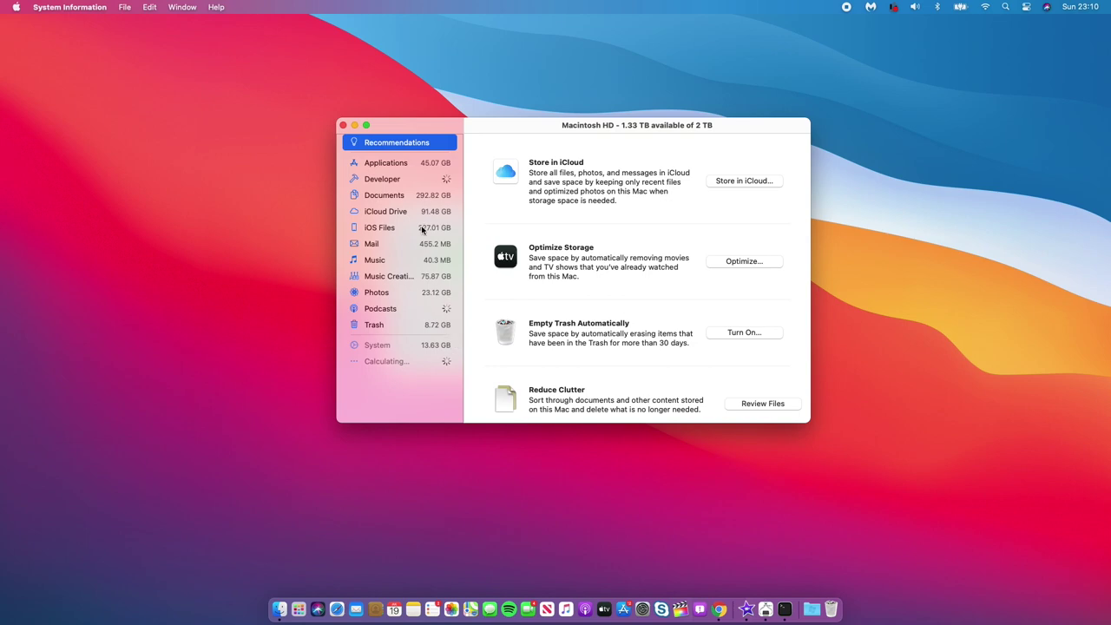
drag(486, 128, 664, 240)
drag(441, 213, 233, 152)
drag(702, 244, 724, 143)
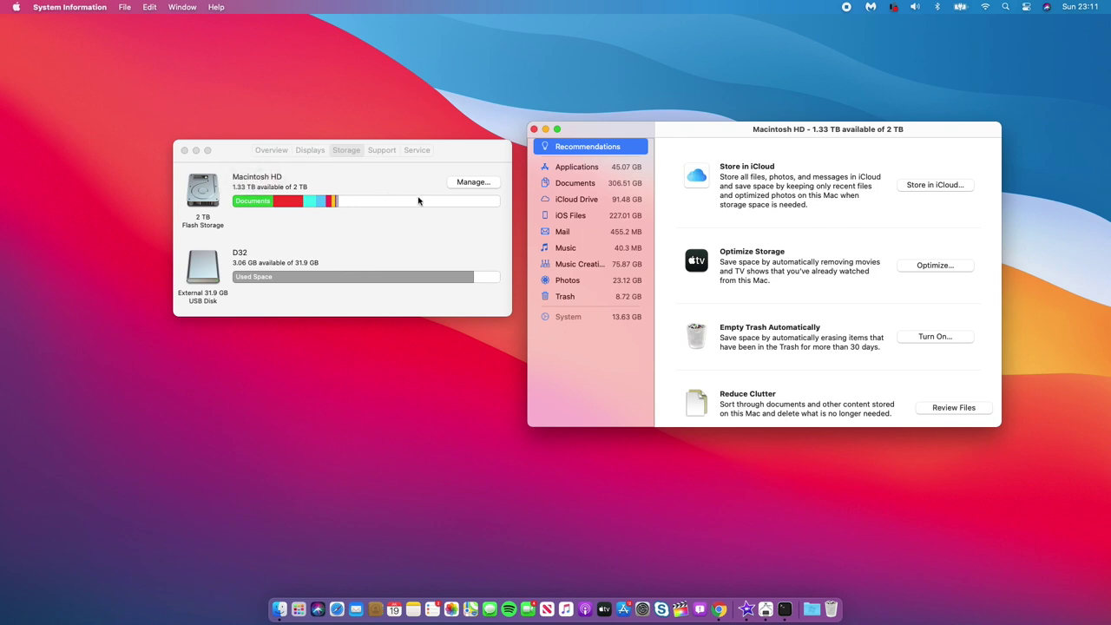
drag(483, 148, 504, 150)
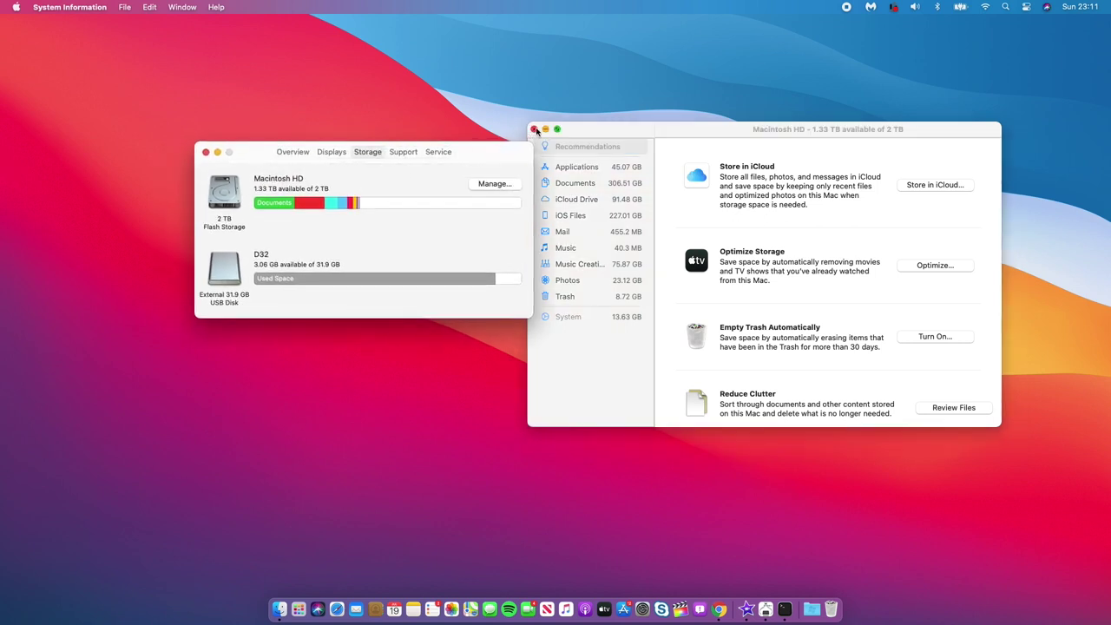
- Close the storage management window, then reposition and close About This Mac
click(534, 129)
drag(477, 152, 605, 136)
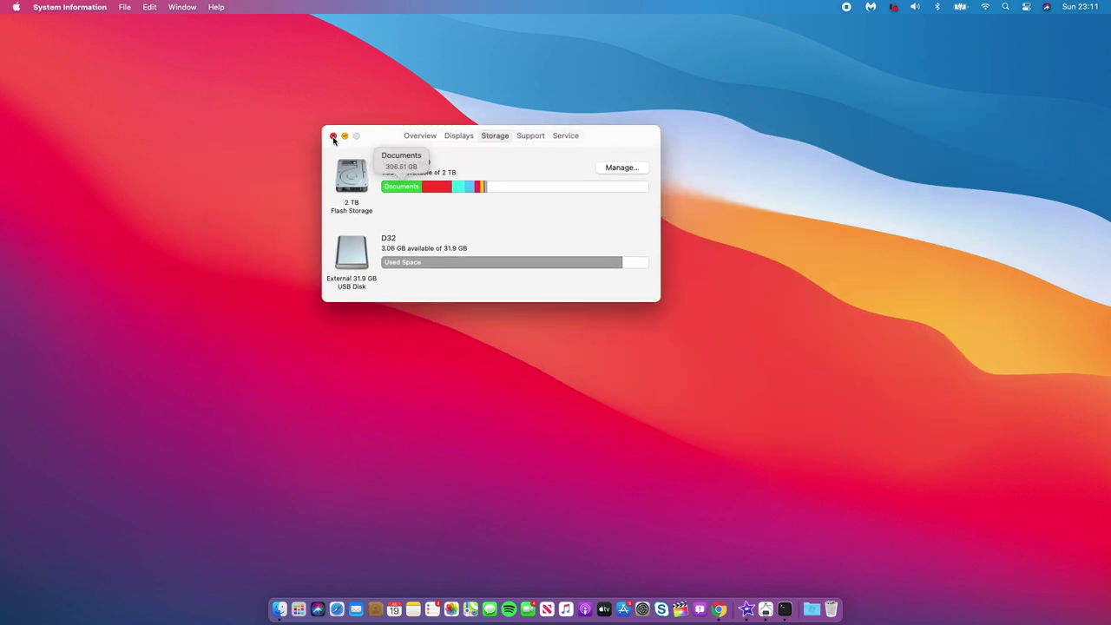
drag(379, 134, 448, 186)
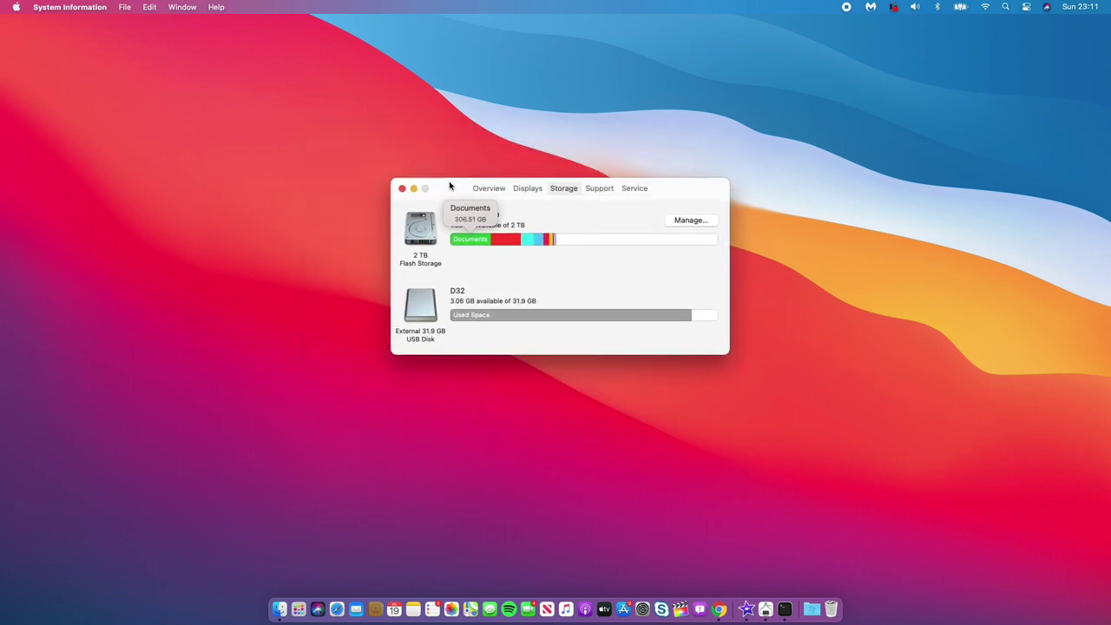
click(402, 188)
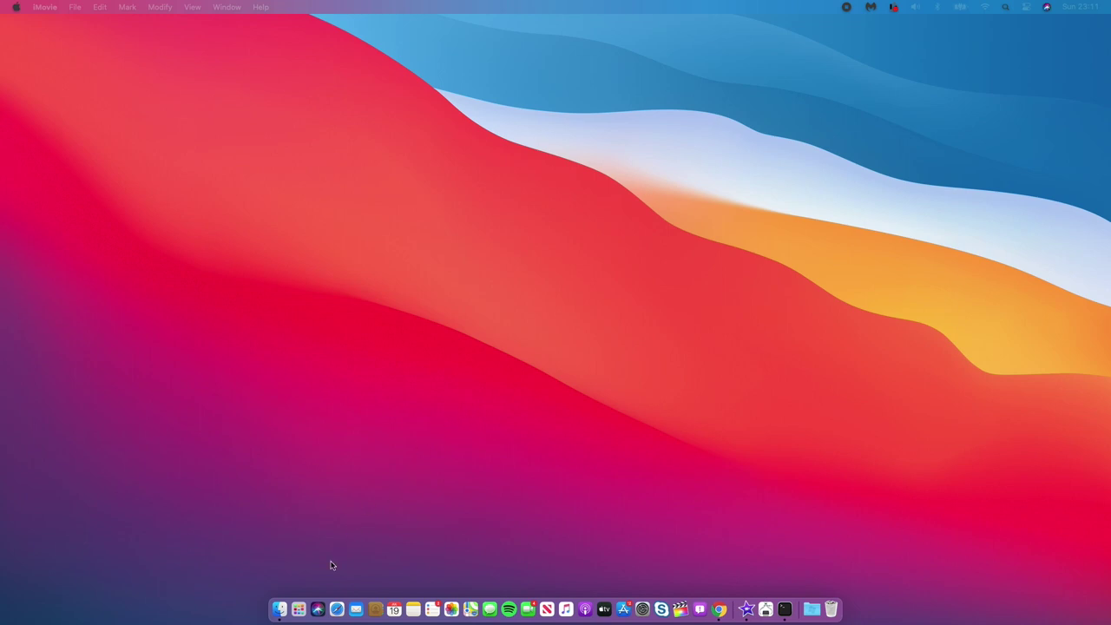
click(642, 609)
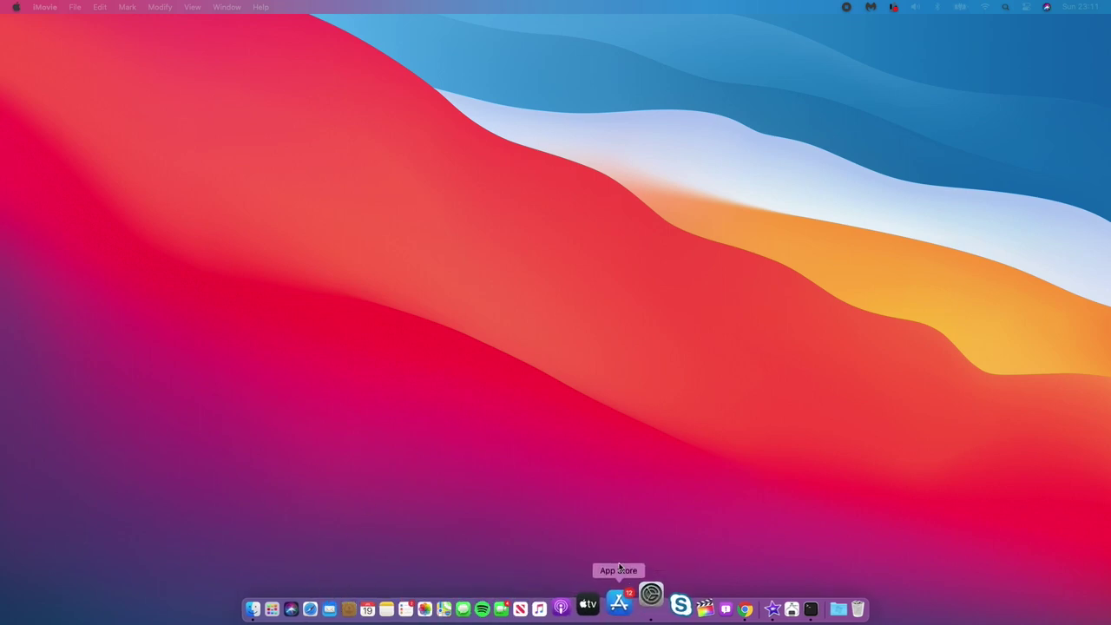
click(206, 445)
drag(422, 224, 590, 195)
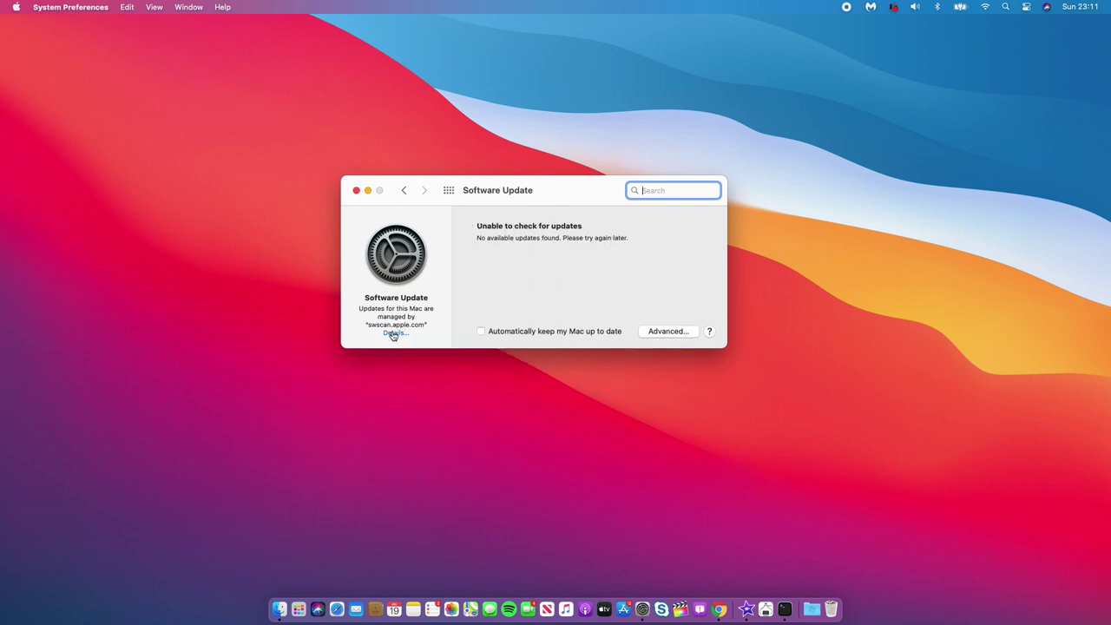
click(393, 331)
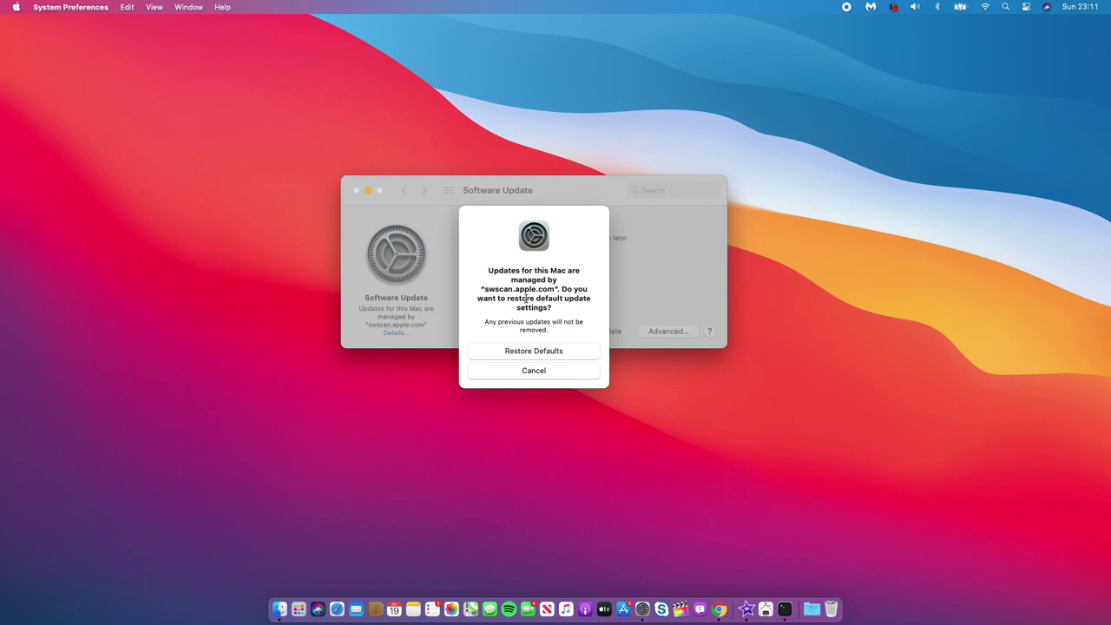
click(535, 373)
drag(556, 200, 558, 259)
click(447, 252)
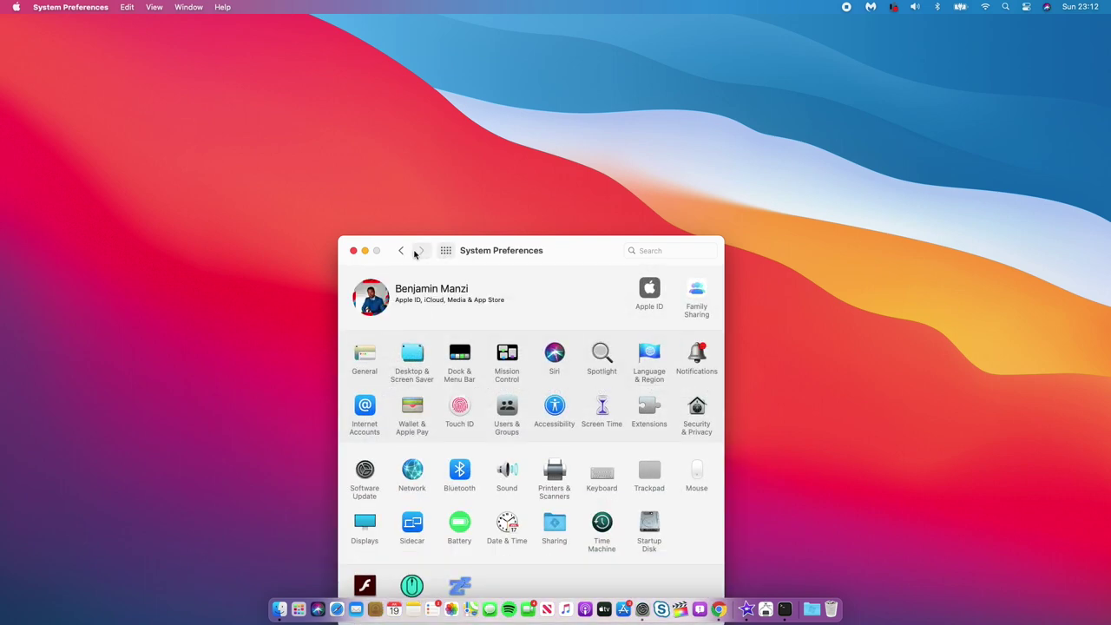
drag(565, 244, 570, 173)
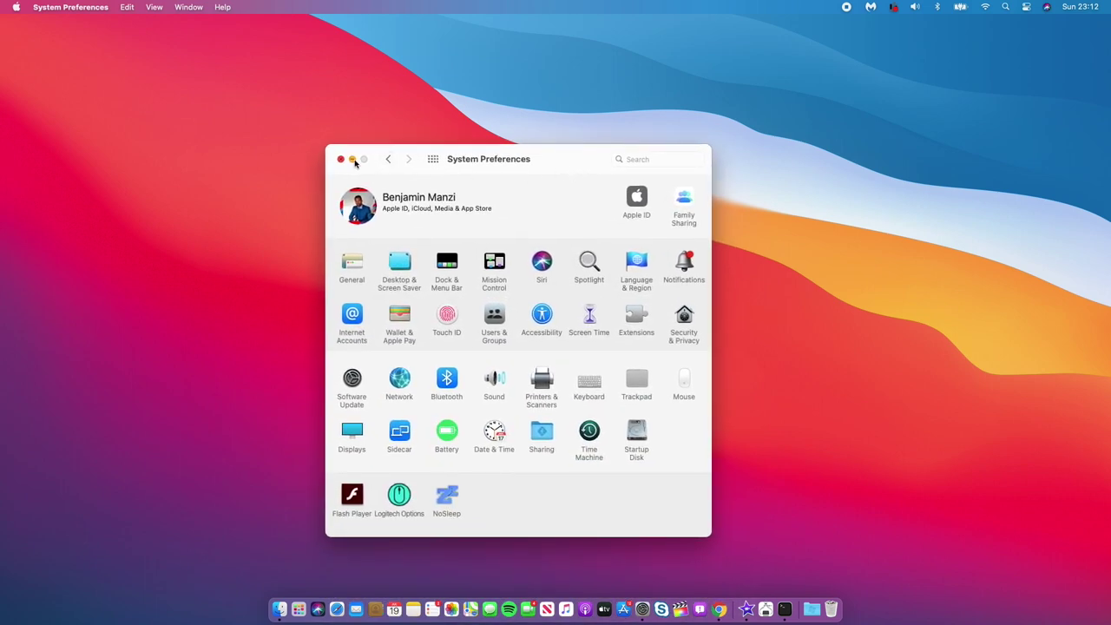
click(341, 160)
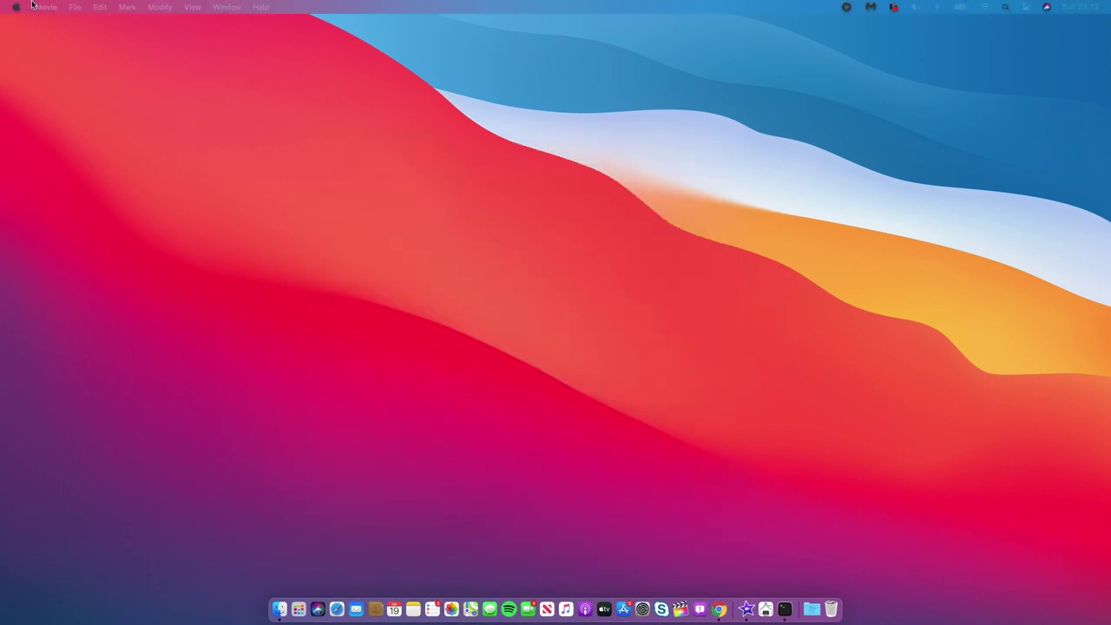
click(16, 7)
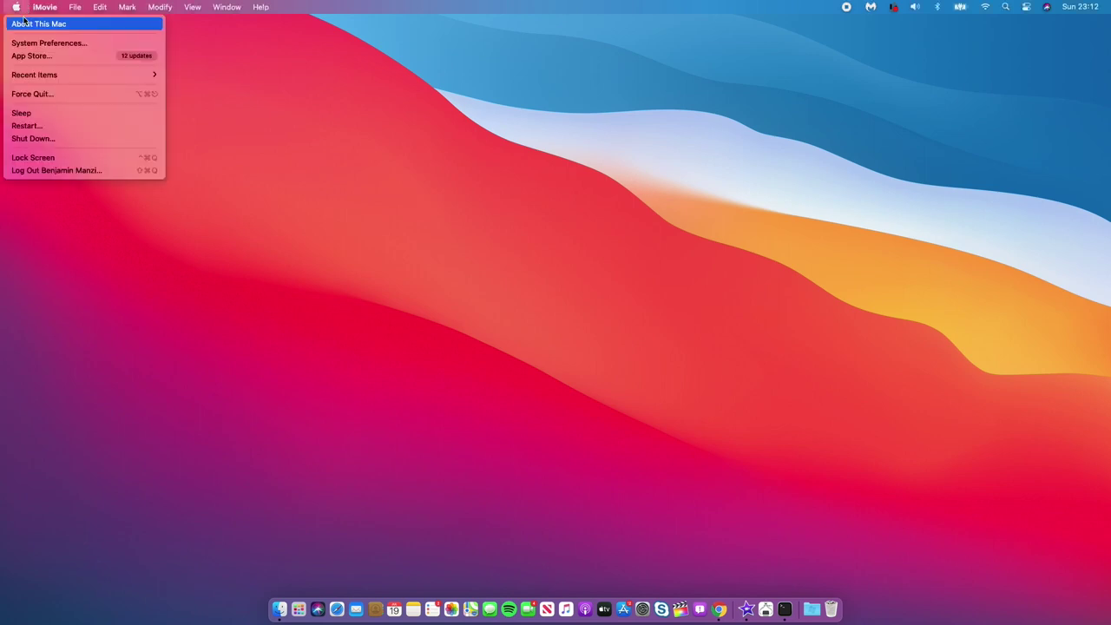
click(30, 23)
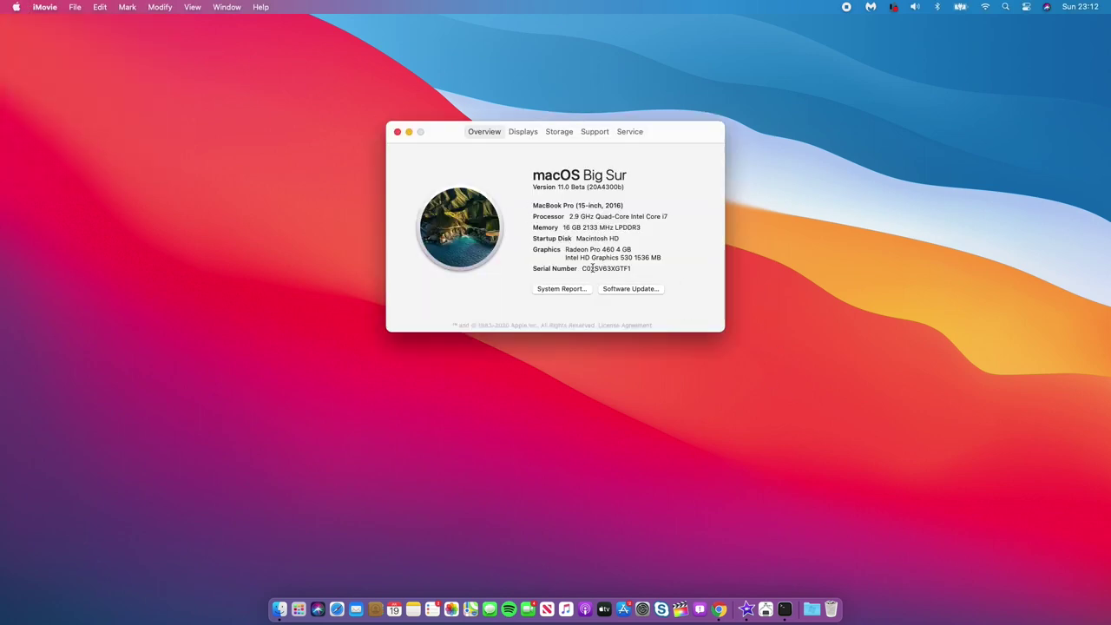
click(618, 291)
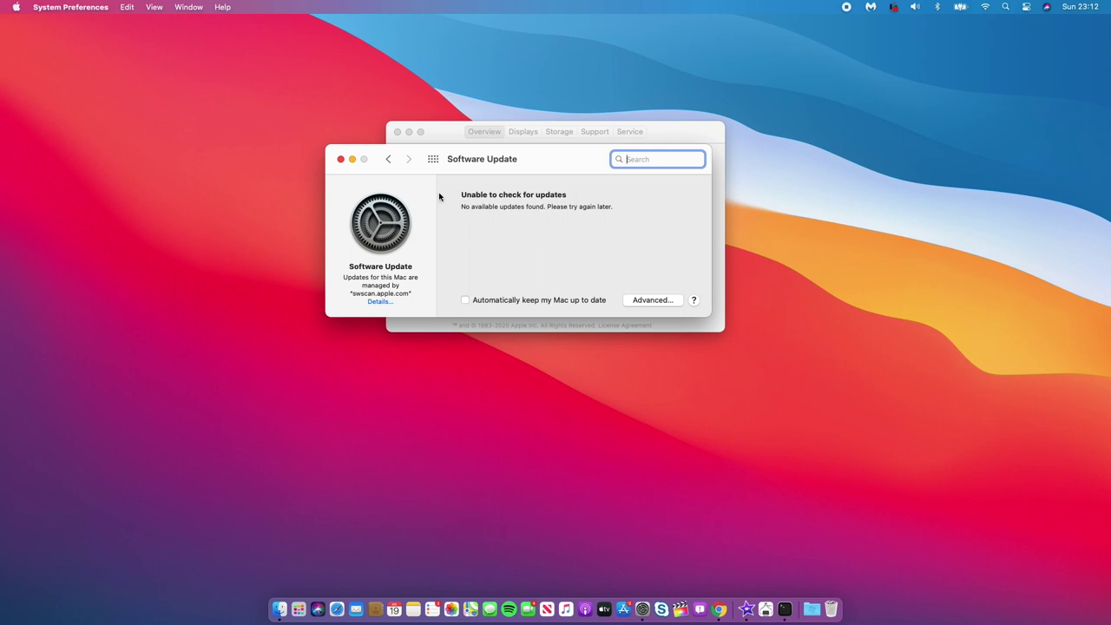
click(11, 9)
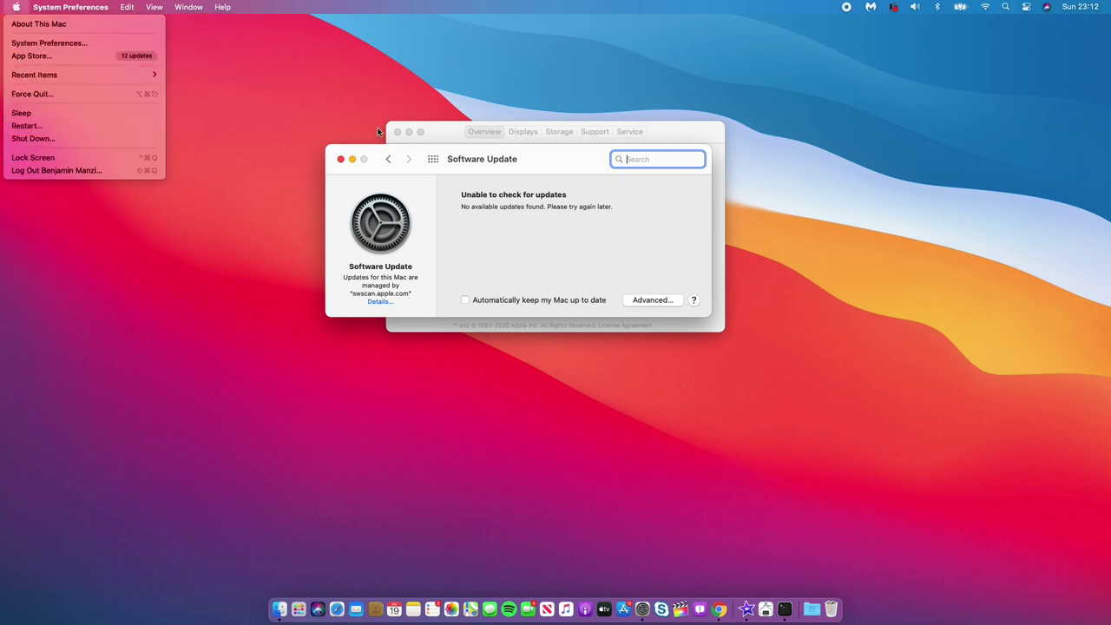
click(335, 104)
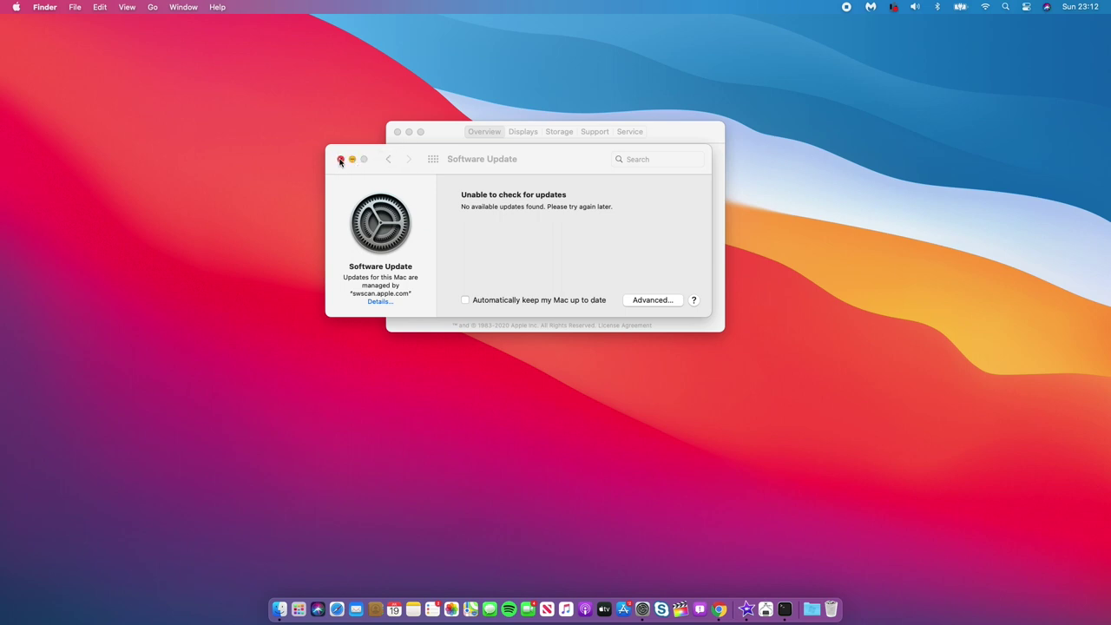
click(340, 161)
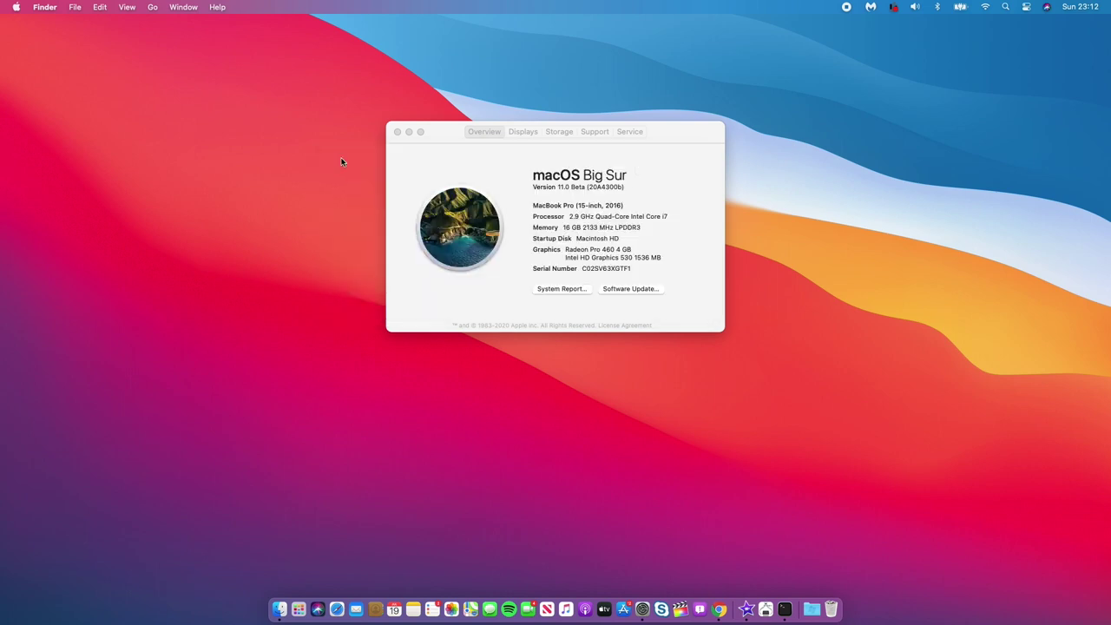
click(398, 133)
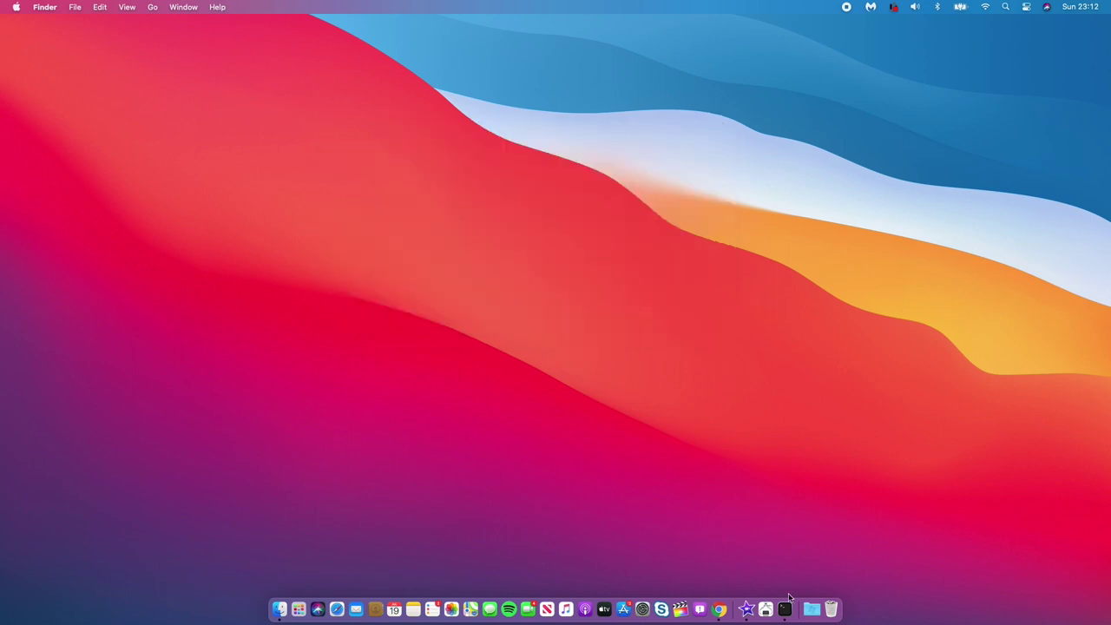
- Open System Preferences' Software Update pane, then launch Terminal from the Dock
click(643, 608)
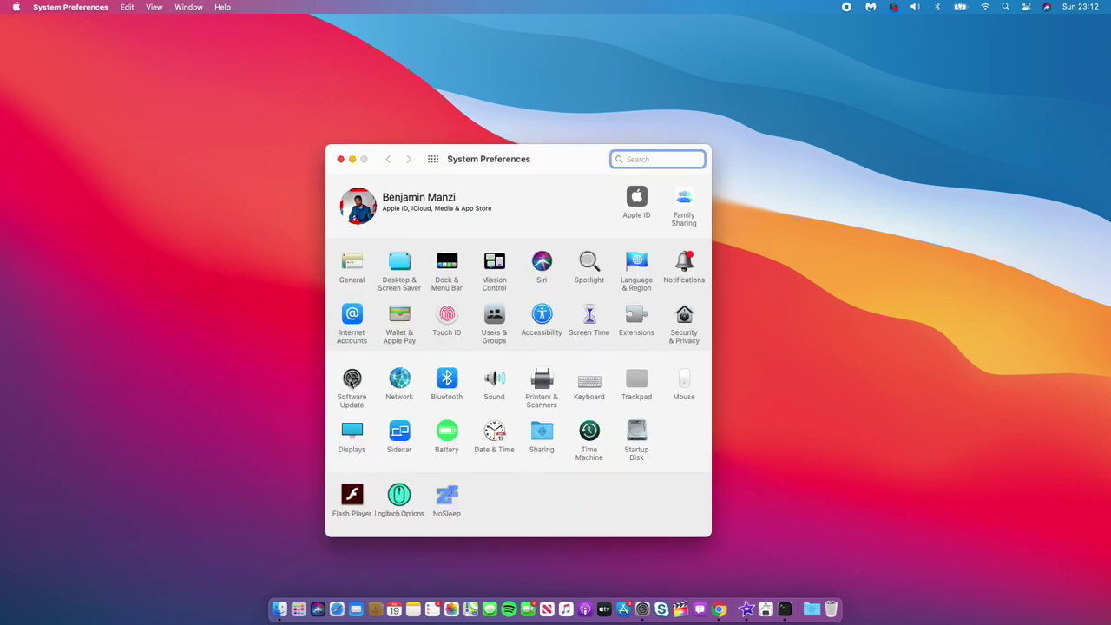
click(352, 382)
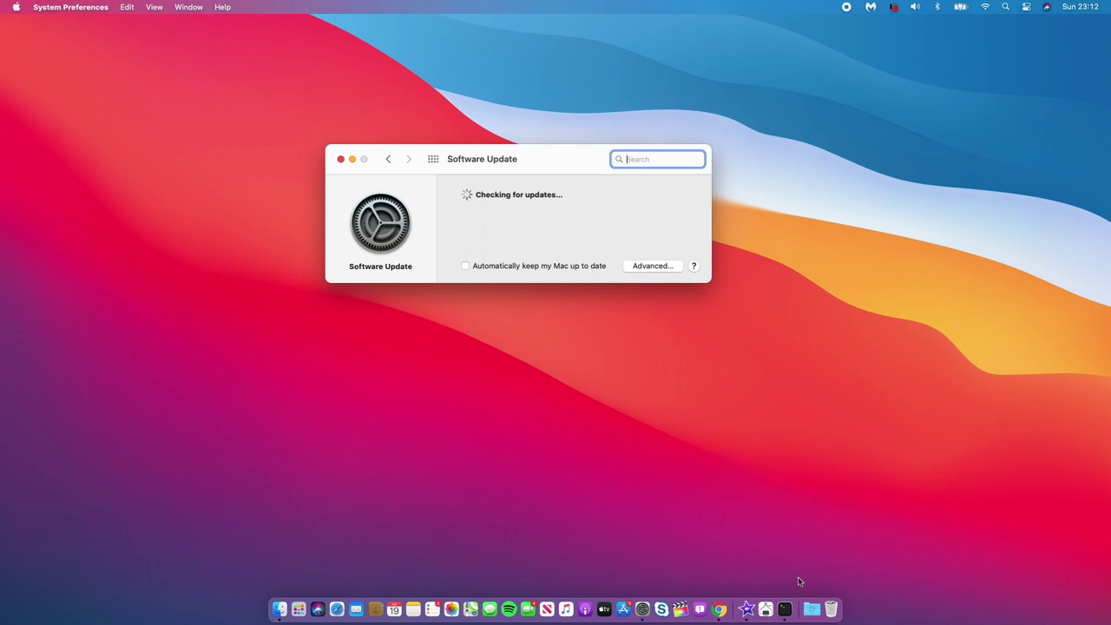
click(785, 608)
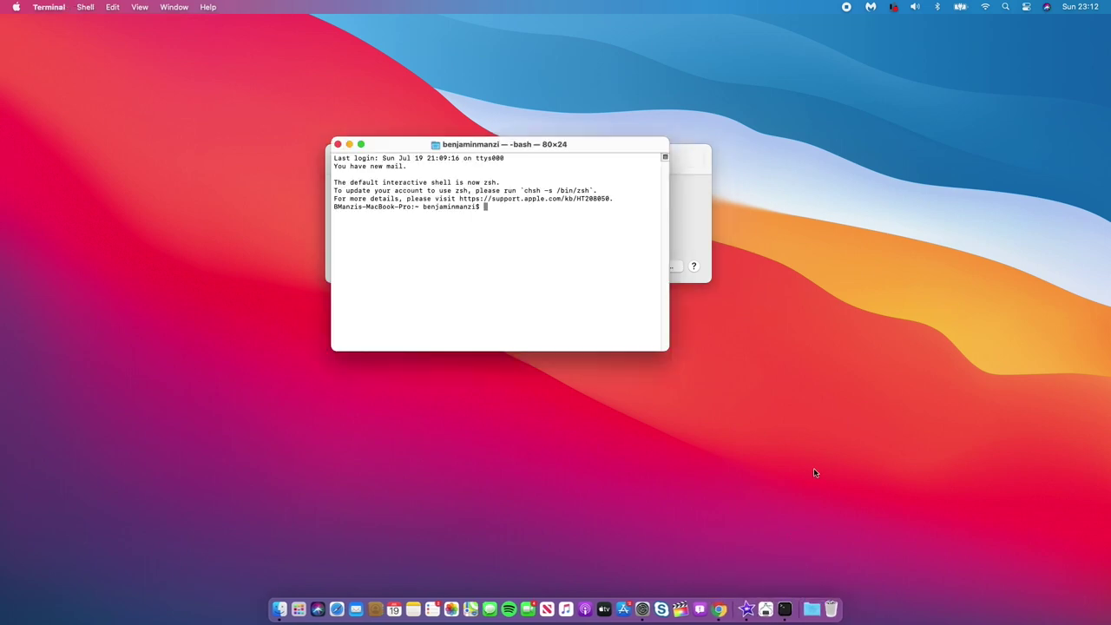
- Launch Terminal through a Spotlight search for 'ter' and drag it down over Software Update
key(super+space)
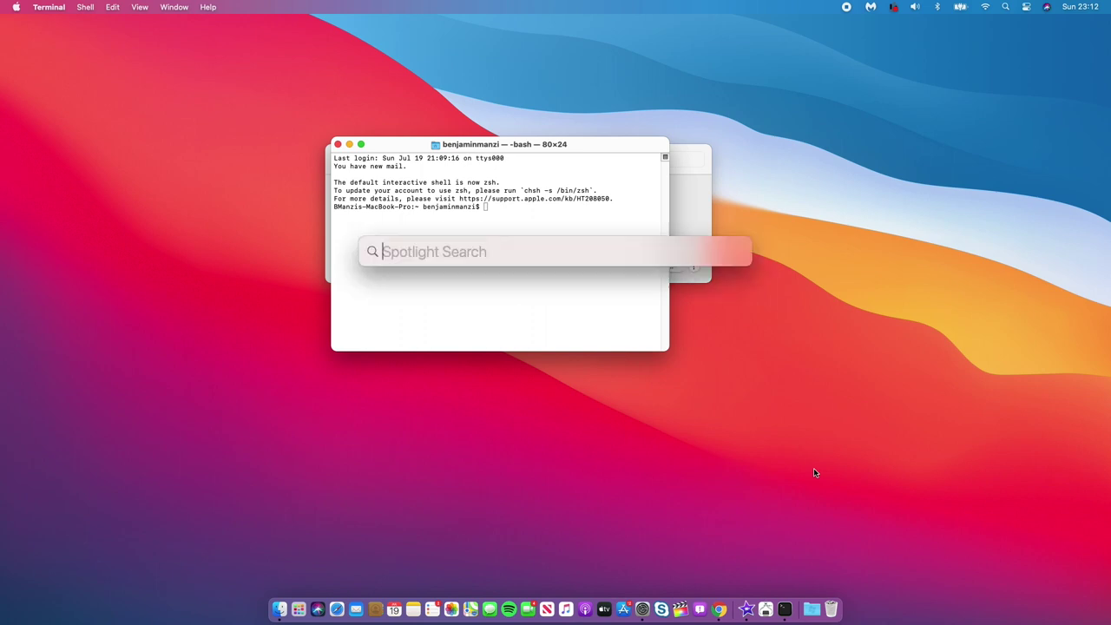
text(terminal)
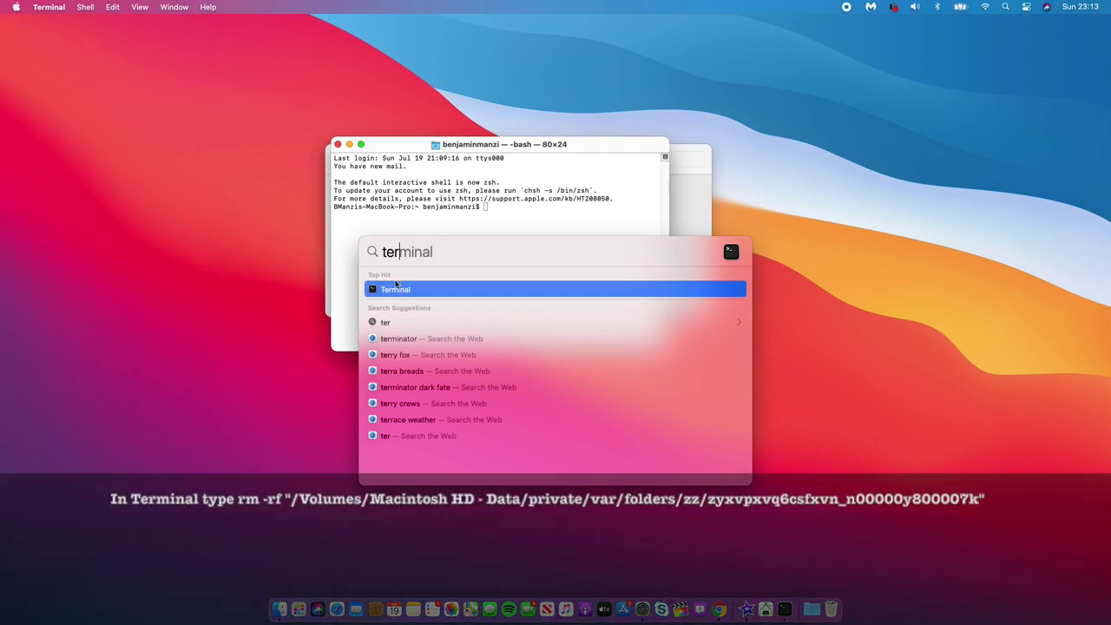
click(397, 287)
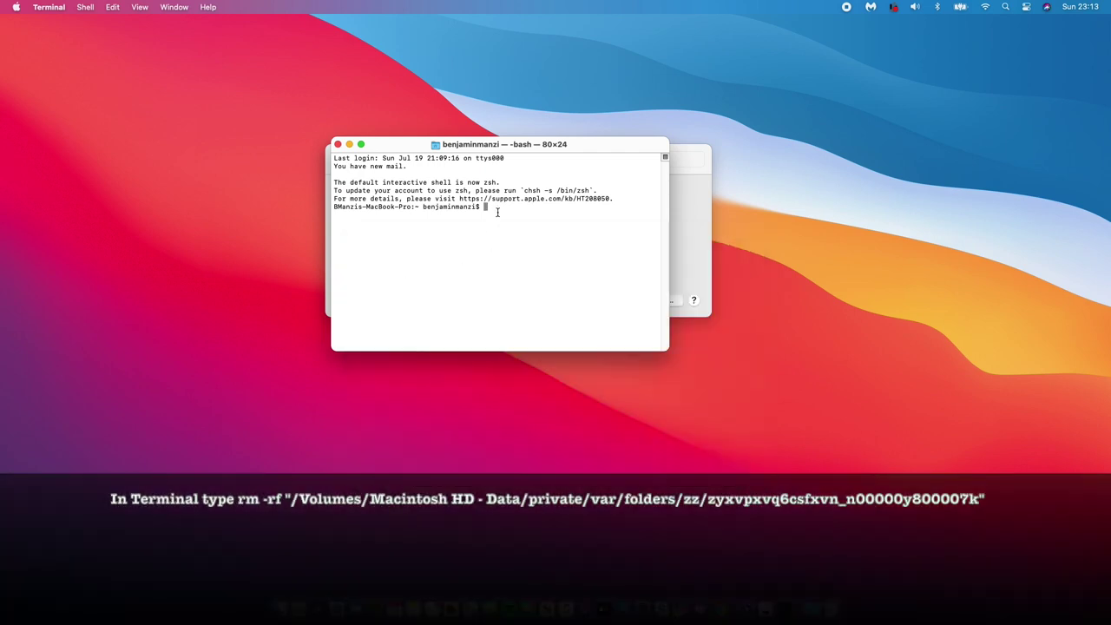
drag(614, 152, 629, 283)
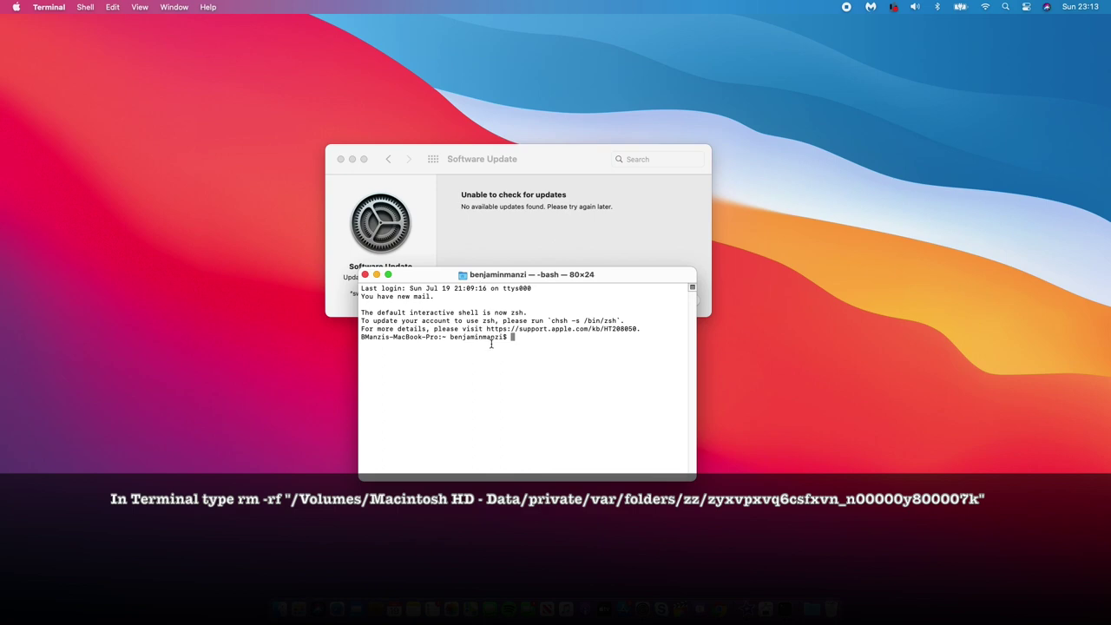
- Close Terminal, open and dismiss Launchpad, then close the Software Update window
click(365, 274)
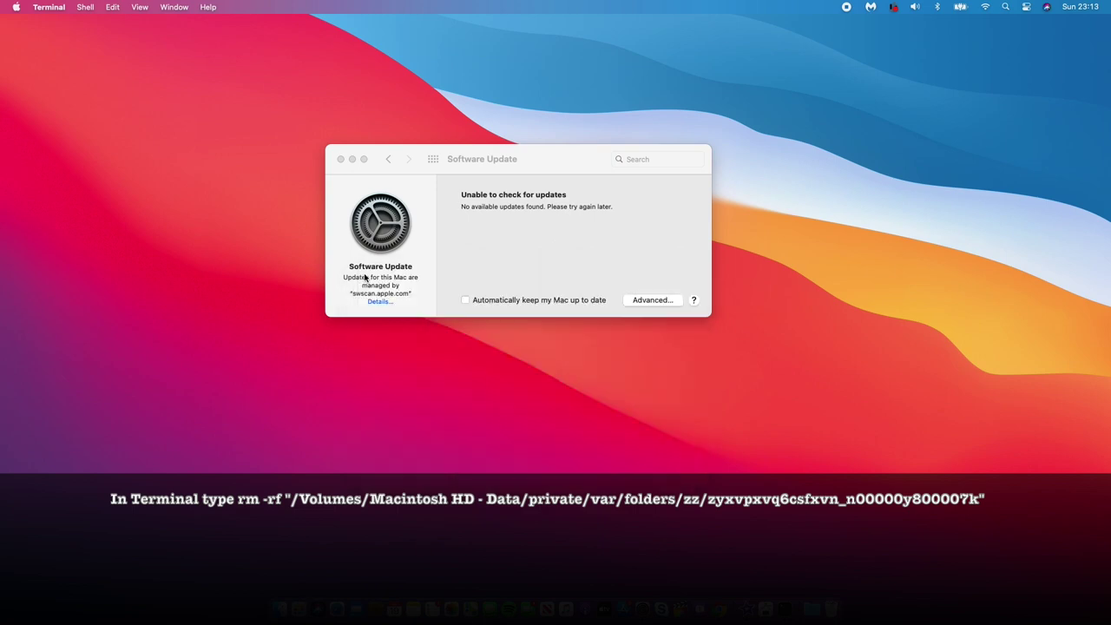
click(276, 599)
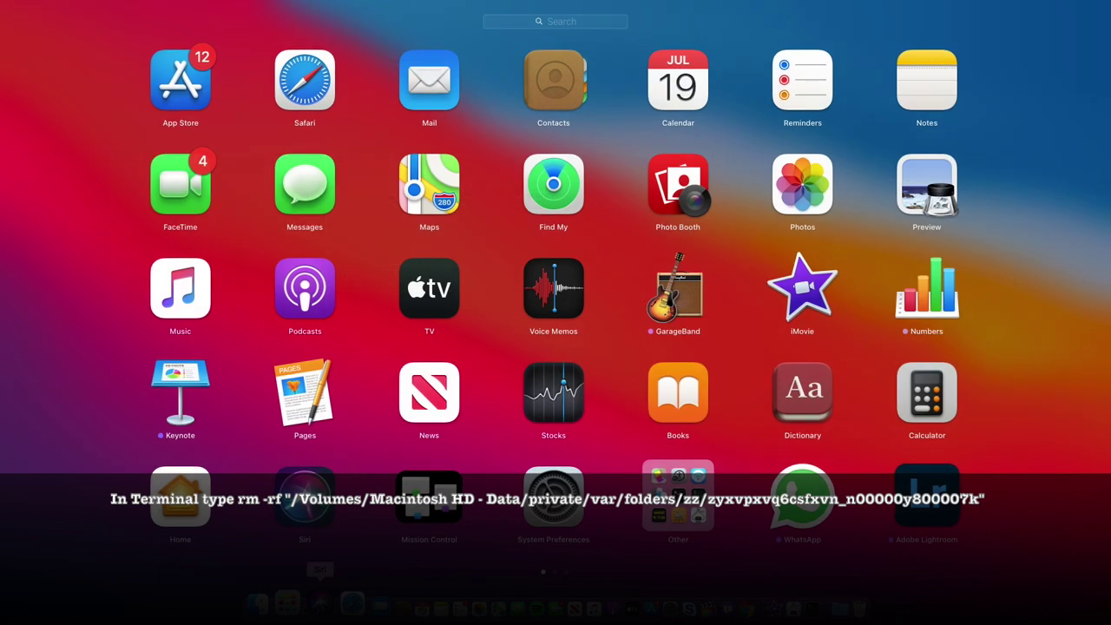
click(592, 314)
click(579, 377)
click(341, 159)
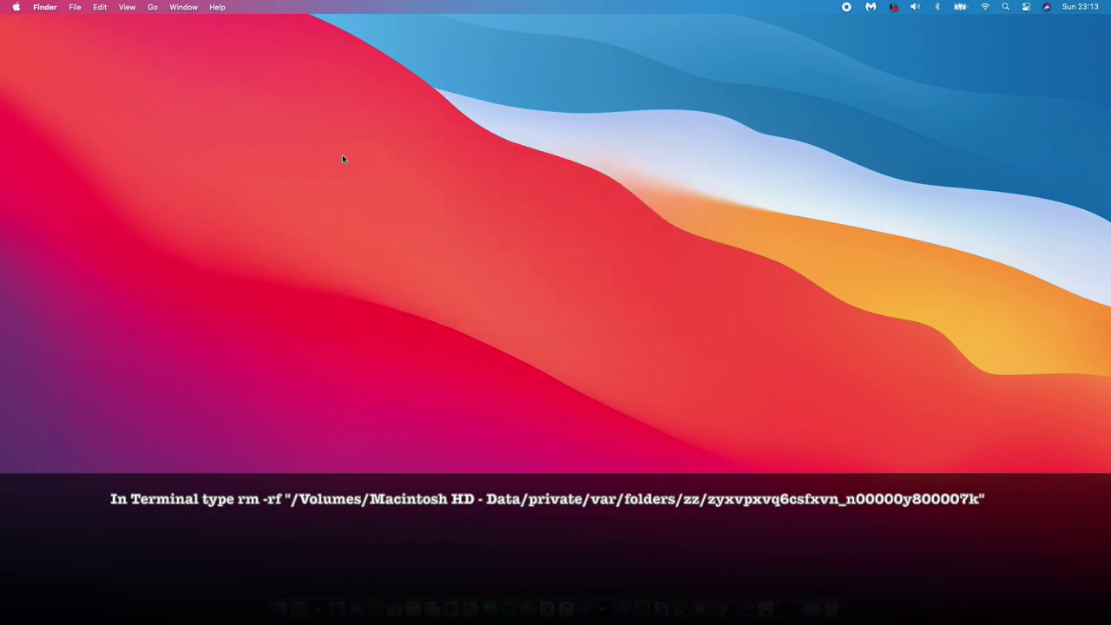